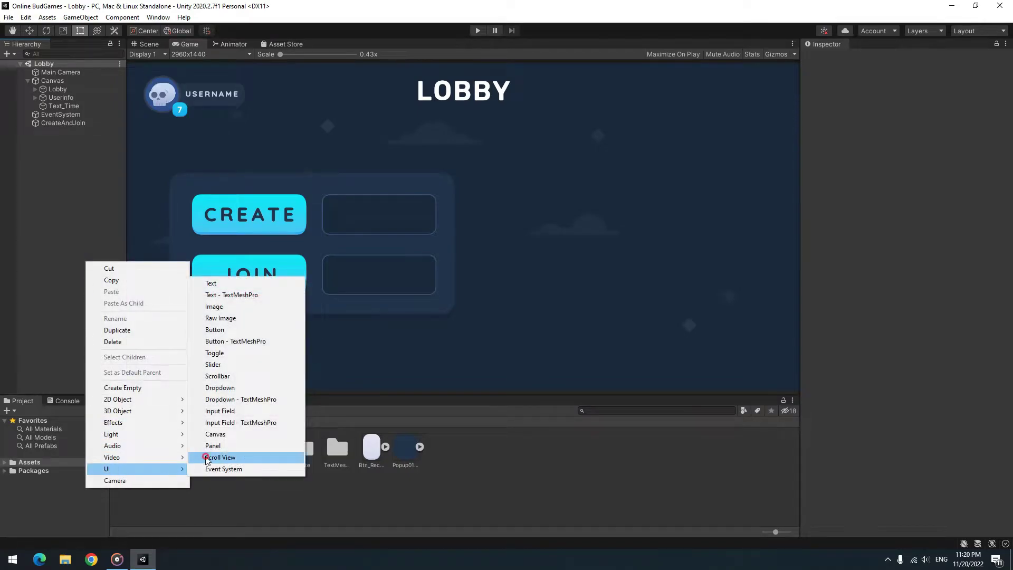
Step: Create a resized scroll view on the lobby's right side with the Popup01_Frame1 source image
{"action": "left_click", "coordinate": [206, 457]}
{"action": "left_click", "coordinate": [153, 45]}
{"action": "mouse_move", "coordinate": [466, 219]}
{"action": "left_mouse_down"}
{"action": "mouse_move", "coordinate": [565, 174]}
{"action": "mouse_move", "coordinate": [708, 294]}
{"action": "mouse_move", "coordinate": [685, 338]}
{"action": "left_mouse_up"}
{"action": "left_click_drag", "start_coordinate": [406, 448], "coordinate": [939, 235]}
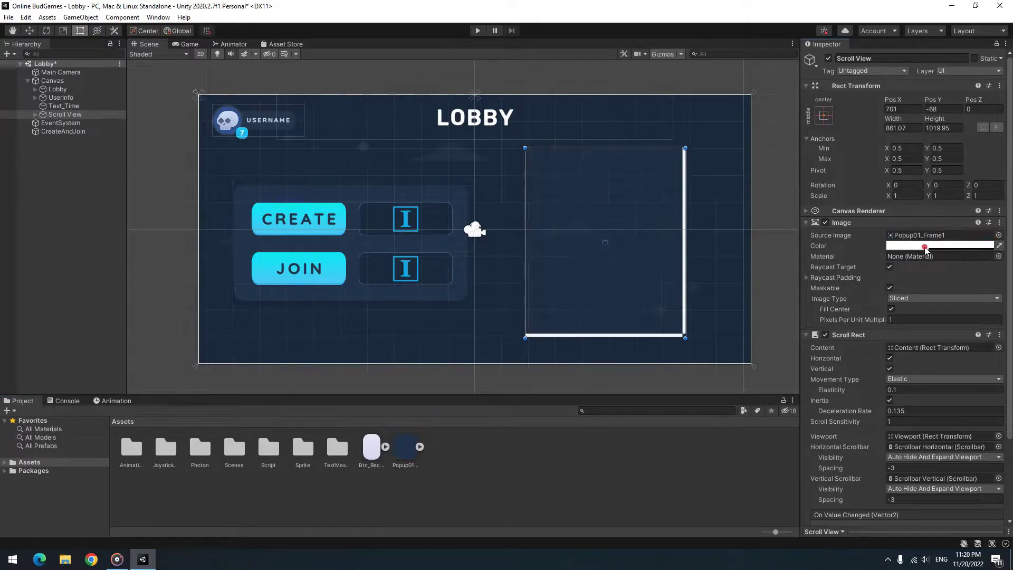
{"action": "left_click", "coordinate": [940, 246]}
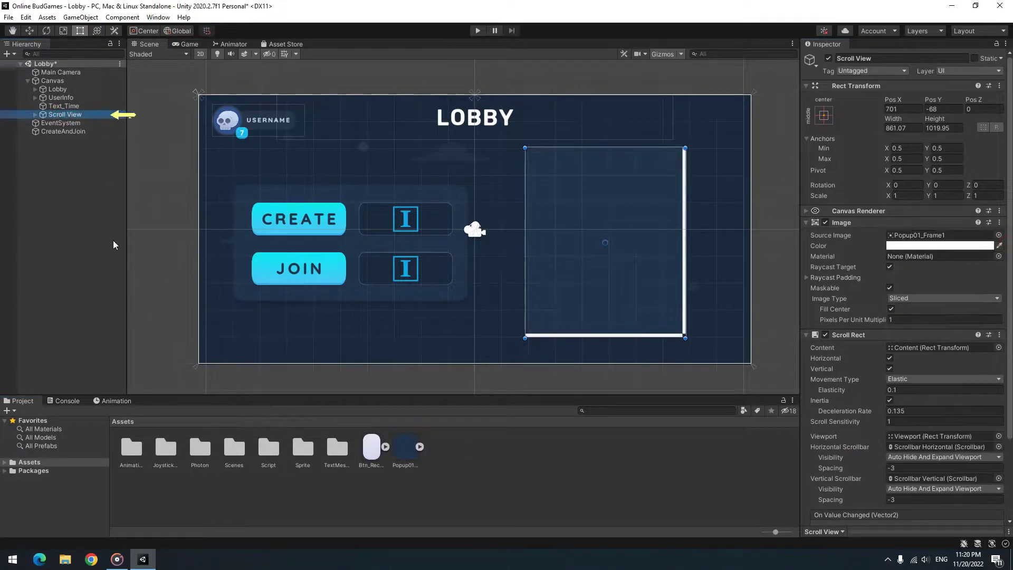
Step: Delete RoomList's horizontal and vertical scrollbars and disable horizontal scrolling
{"action": "left_click", "coordinate": [35, 115]}
{"action": "left_click", "coordinate": [98, 140]}
{"action": "left_click", "coordinate": [79, 132], "text": "shift"}
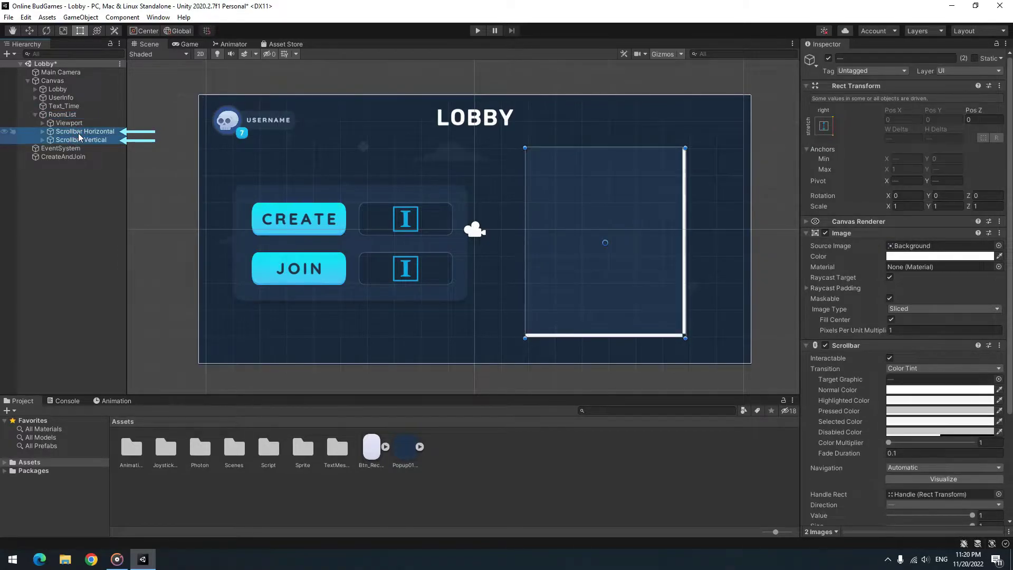
{"action": "key", "text": "Delete"}
{"action": "left_click", "coordinate": [62, 115]}
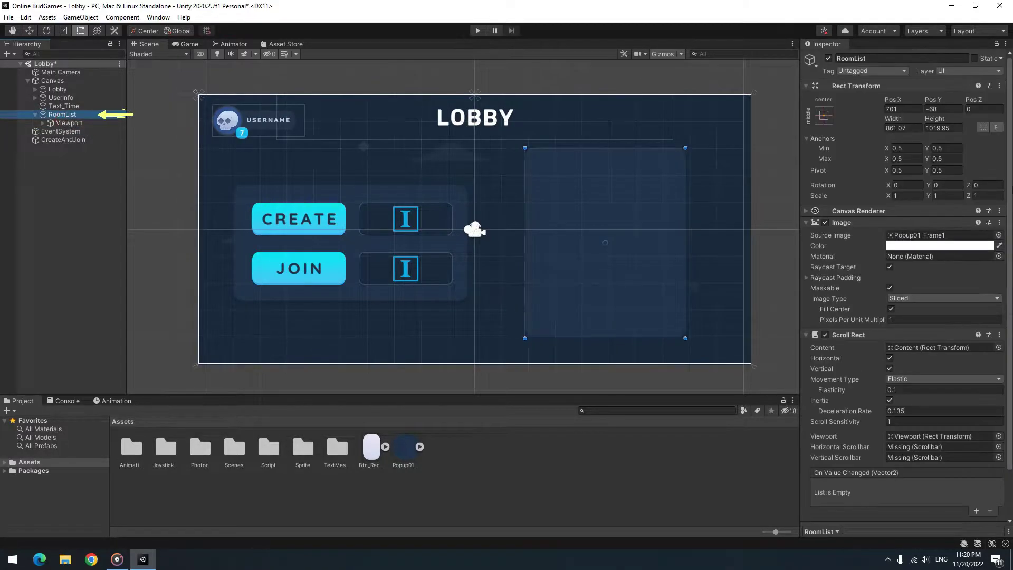
{"action": "scroll", "coordinate": [970, 410], "scroll_direction": "down", "scroll_amount": 2}
{"action": "left_click", "coordinate": [890, 304]}
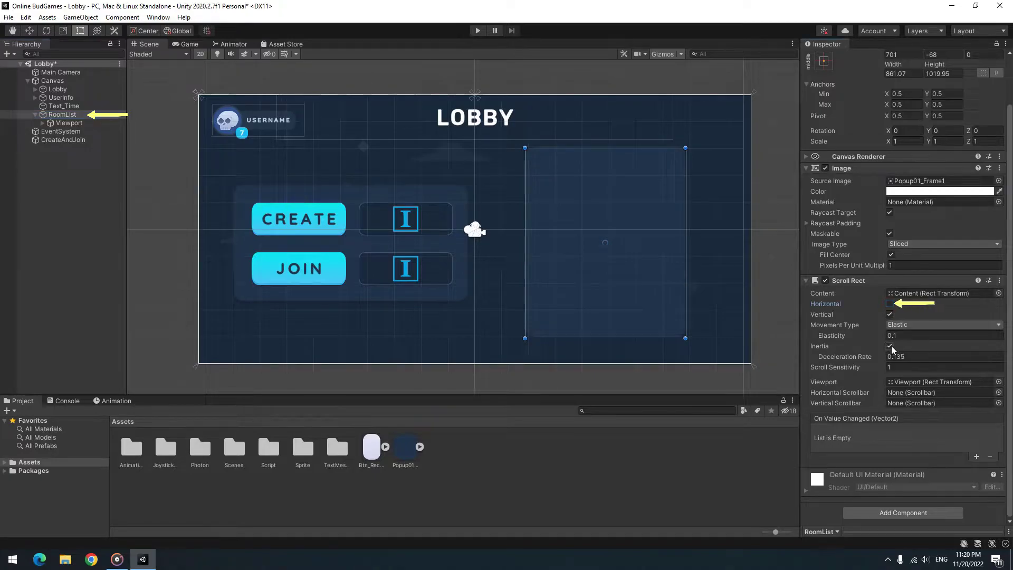
Step: Add a Vertical Layout Group with Upper Center alignment to the list's Content
{"action": "left_click", "coordinate": [32, 250]}
{"action": "left_click", "coordinate": [74, 131]}
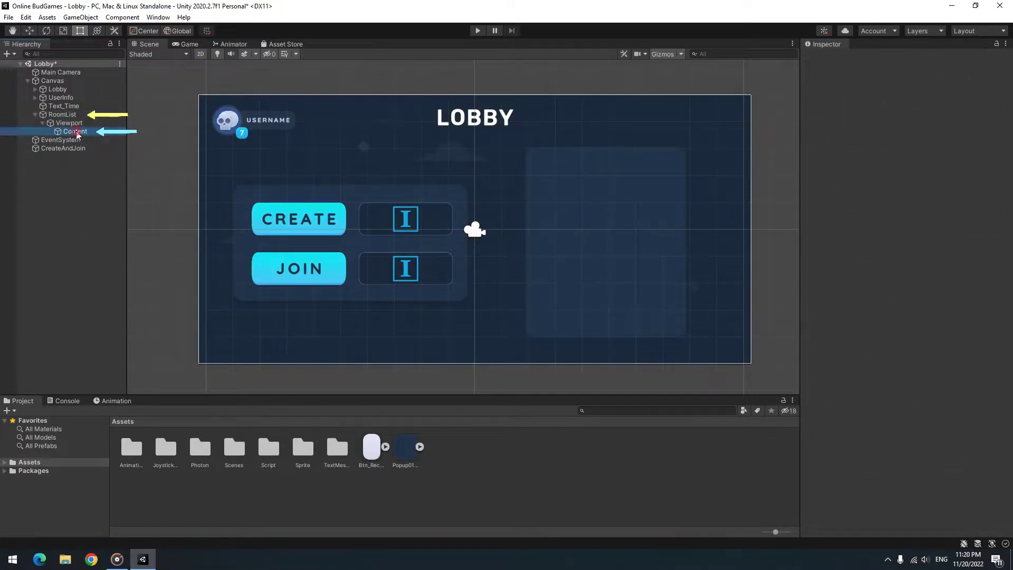
{"action": "left_click", "coordinate": [886, 215]}
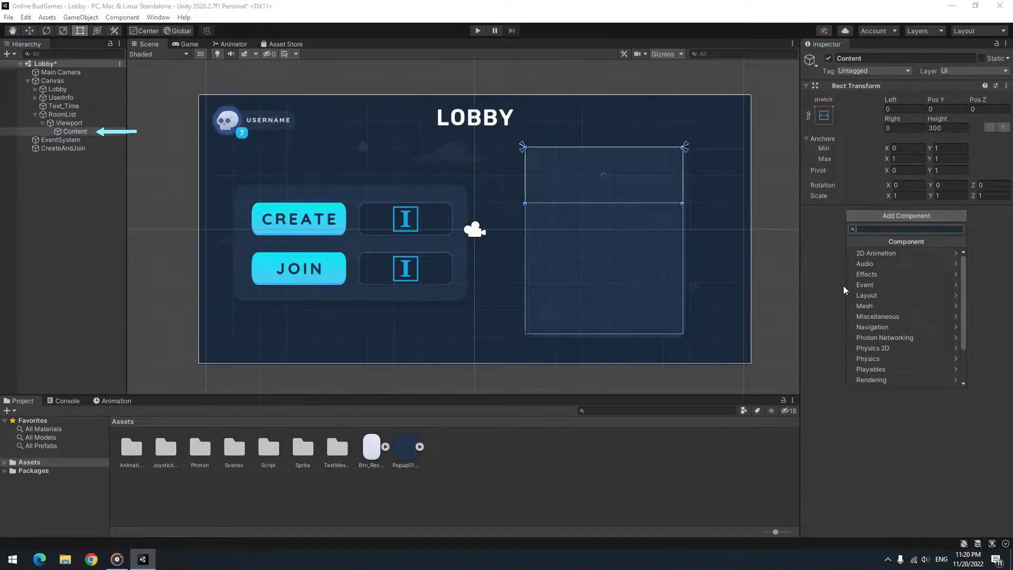
{"action": "left_click", "coordinate": [867, 295]}
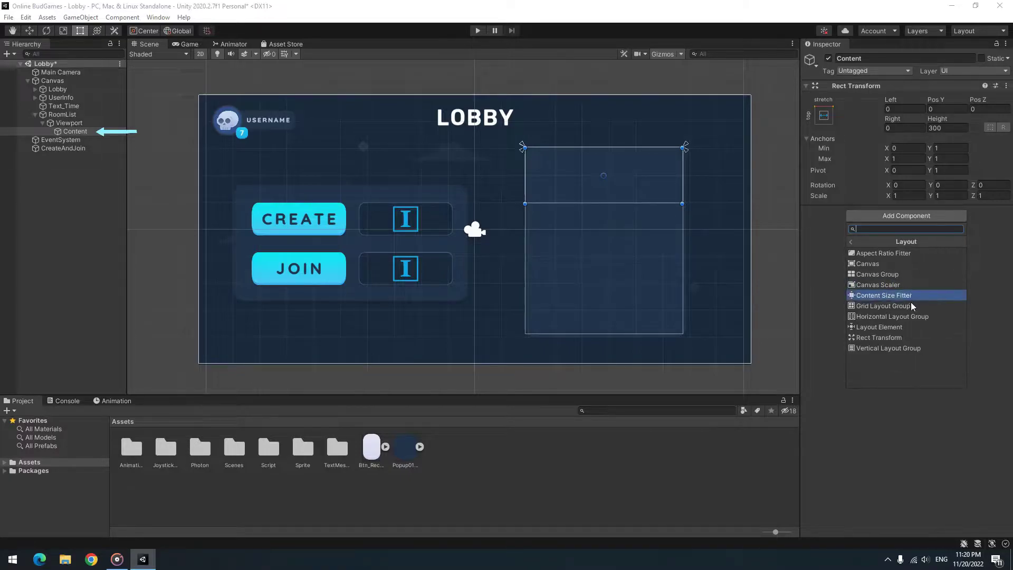
{"action": "left_click", "coordinate": [870, 350]}
{"action": "left_click", "coordinate": [911, 245]}
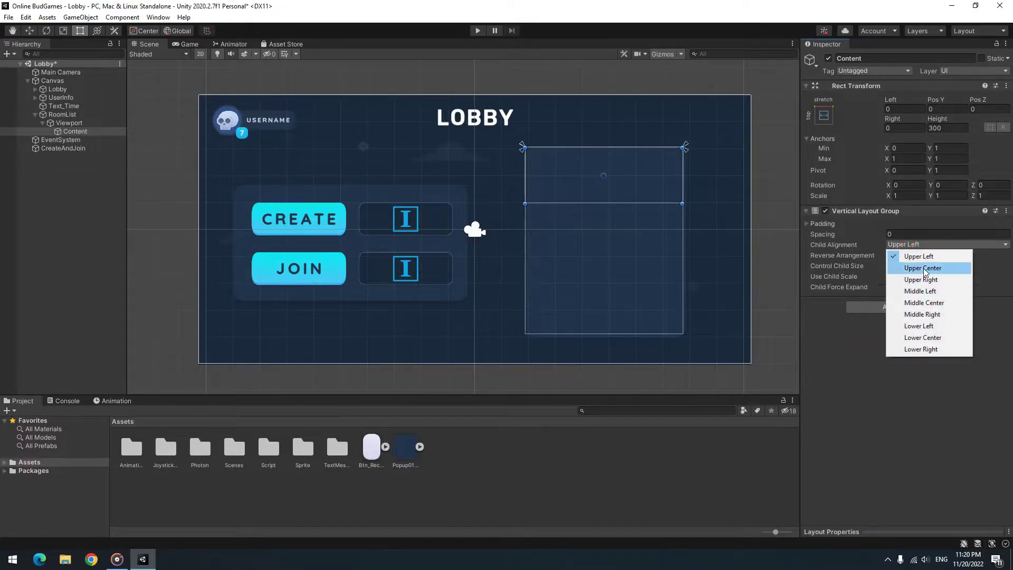
{"action": "left_click", "coordinate": [925, 268]}
Step: Add a wide placeholder button under Content and duplicate it to fill the list
{"action": "right_click", "coordinate": [73, 132]}
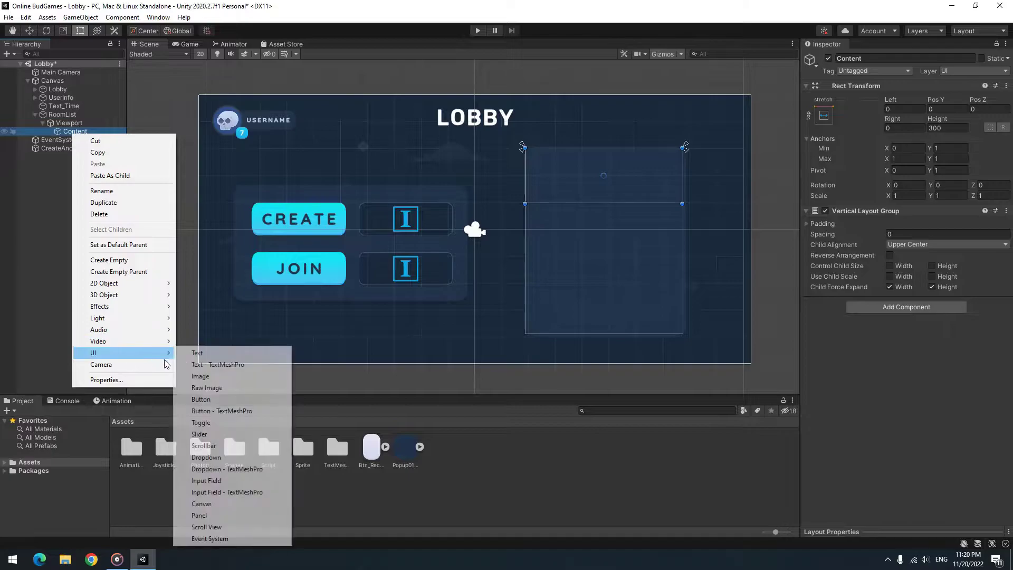
{"action": "left_click", "coordinate": [211, 399]}
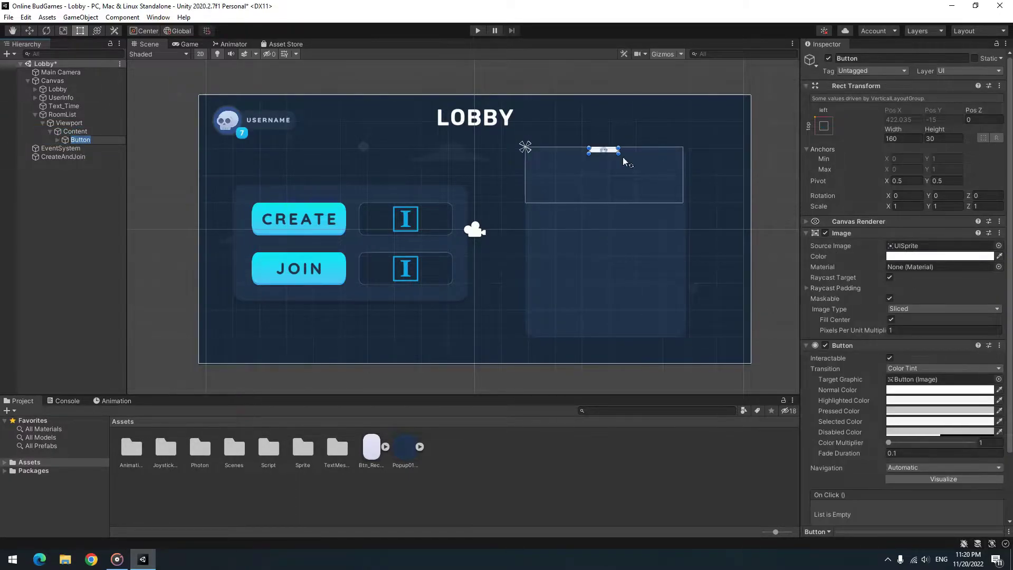
{"action": "left_click_drag", "start_coordinate": [619, 153], "coordinate": [711, 179]}
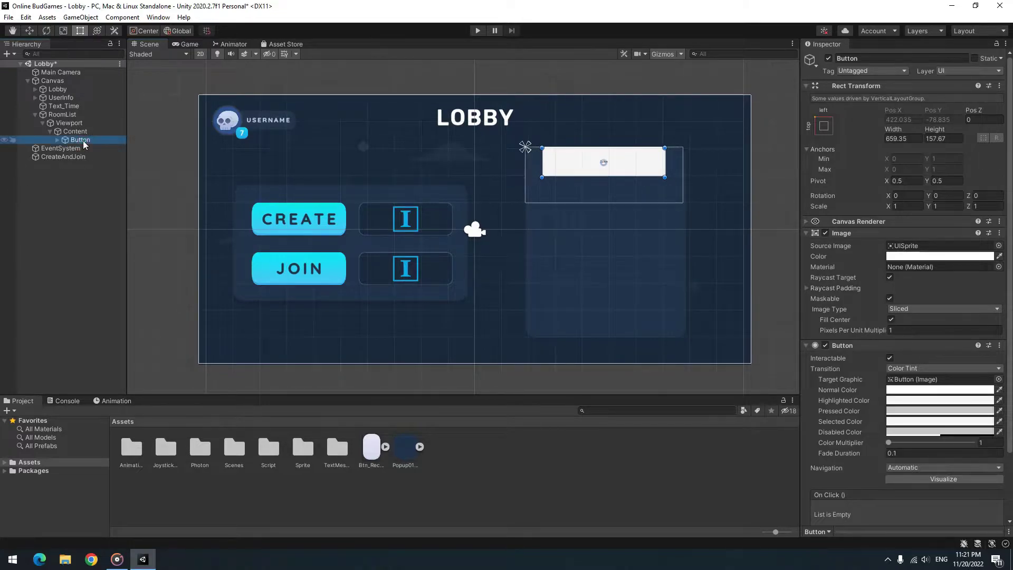
{"action": "key", "text": "ctrl+d"}
{"action": "key", "text": "ctrl+d"}
{"action": "key", "text": "ctrl+d"}
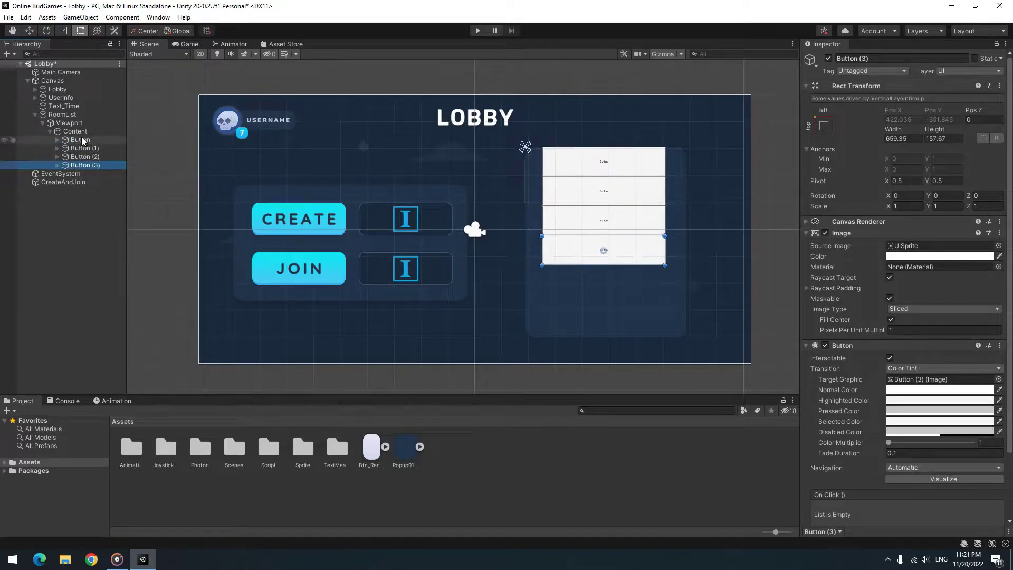
Step: Set Content spacing to about 44 and add a Content Size Fitter with Preferred Size both ways
{"action": "left_click", "coordinate": [75, 132]}
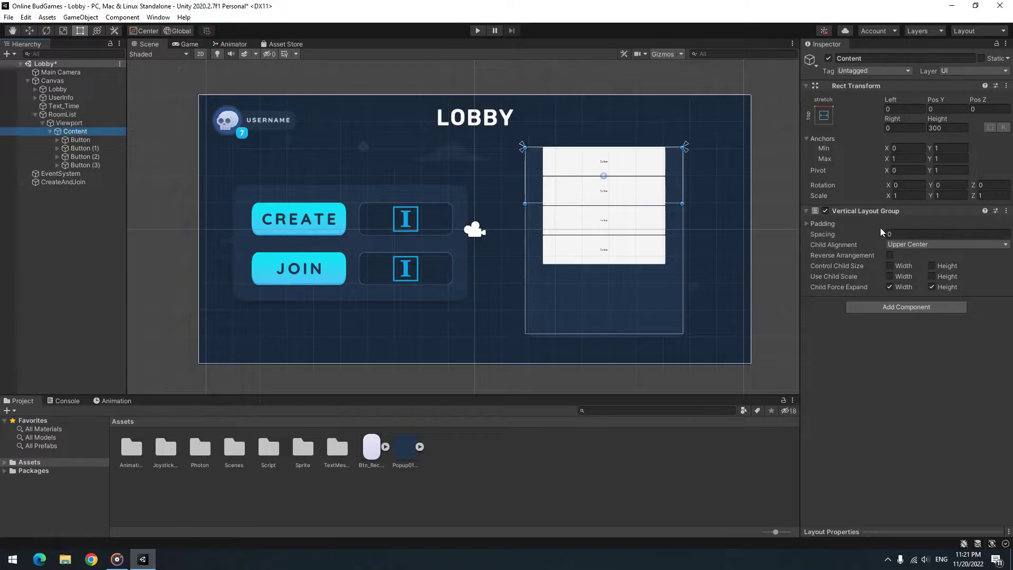
{"action": "left_click_drag", "start_coordinate": [872, 238], "coordinate": [929, 240]}
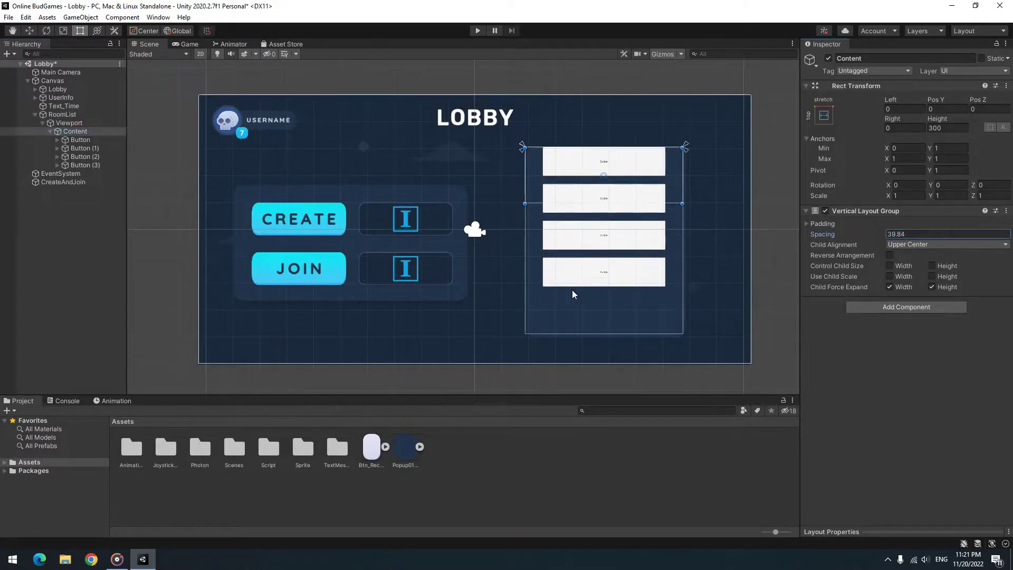
{"action": "left_click_drag", "start_coordinate": [498, 291], "coordinate": [635, 295]}
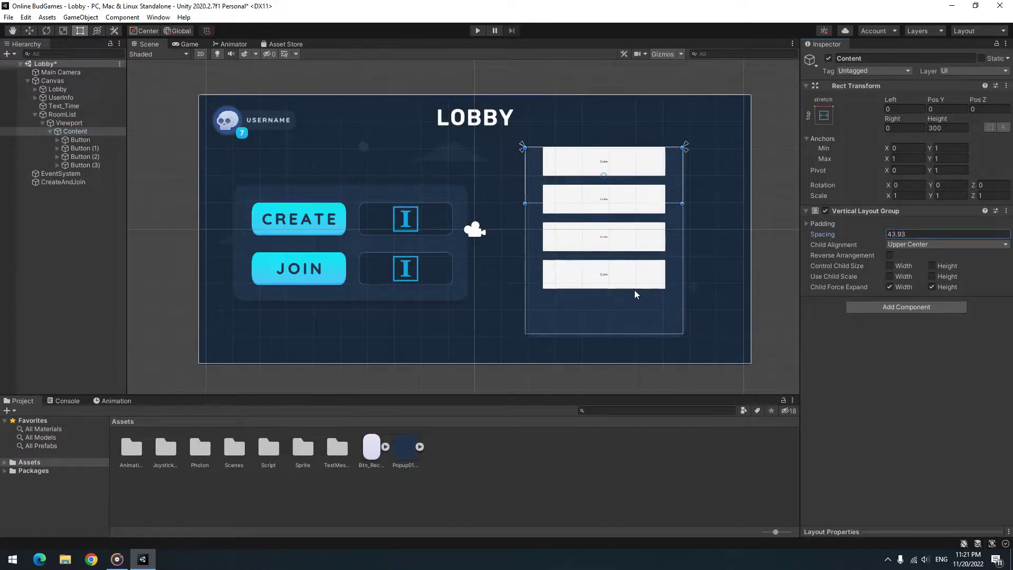
{"action": "left_click", "coordinate": [894, 307]}
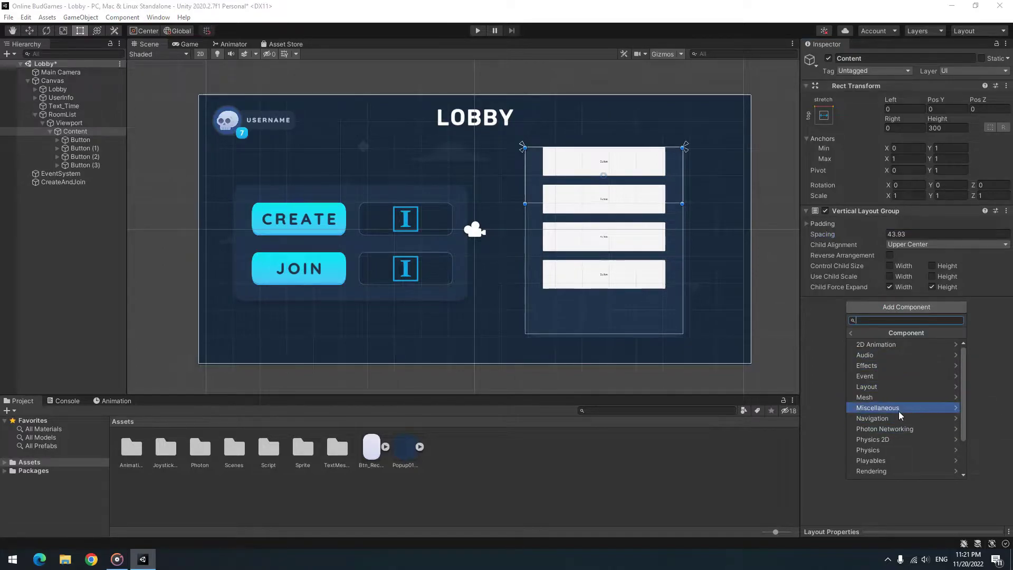
{"action": "left_click", "coordinate": [887, 387]}
{"action": "left_click", "coordinate": [878, 387]}
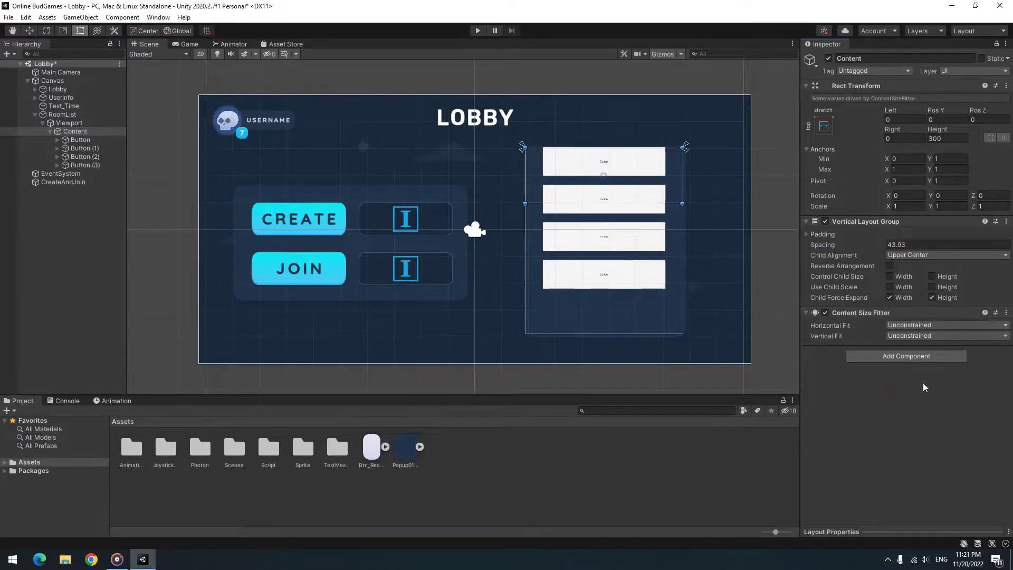
{"action": "left_click", "coordinate": [938, 326]}
{"action": "left_click", "coordinate": [924, 363]}
{"action": "left_click", "coordinate": [926, 336]}
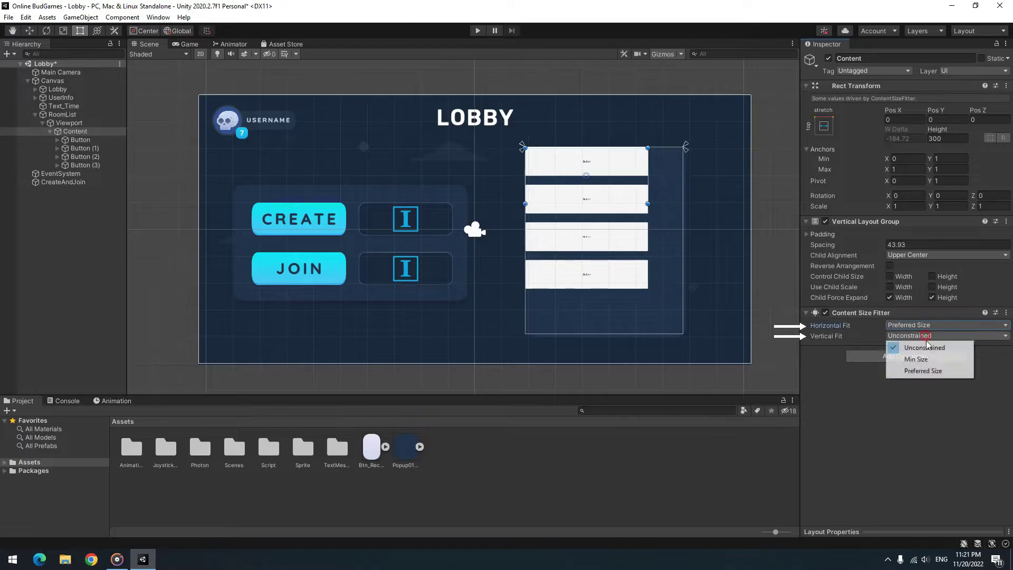
{"action": "left_click", "coordinate": [930, 372]}
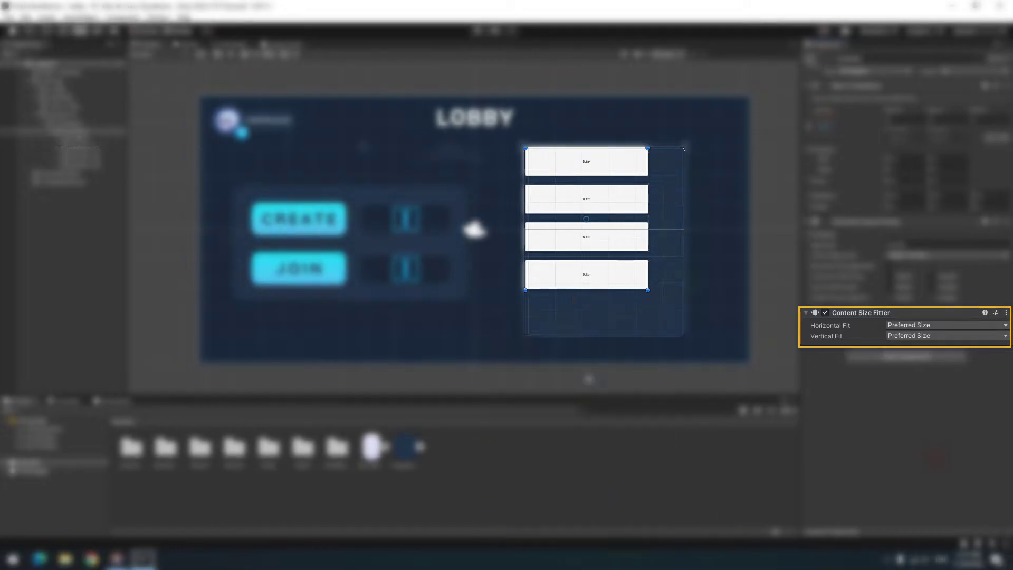
Step: Shift the button list right and resize the Viewport around the buttons
{"action": "left_click_drag", "start_coordinate": [610, 242], "coordinate": [627, 242]}
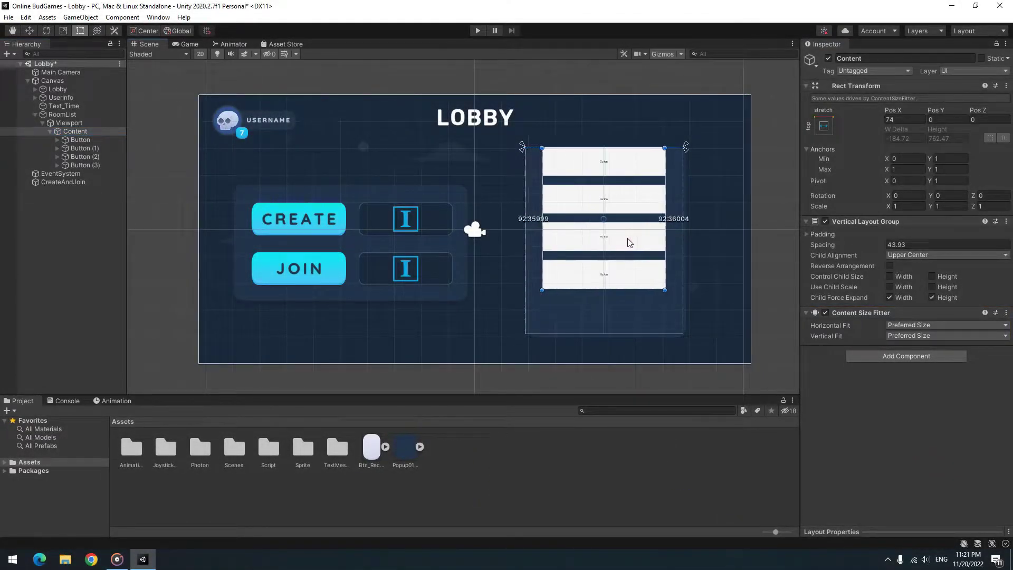
{"action": "left_click", "coordinate": [69, 123]}
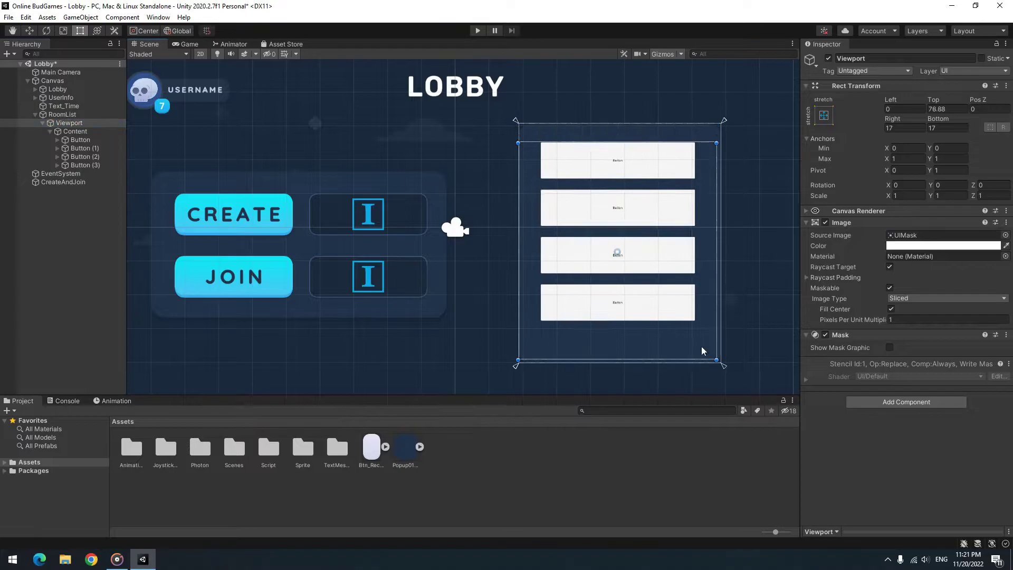
{"action": "left_click_drag", "start_coordinate": [701, 346], "coordinate": [702, 329]}
Step: Duplicate buttons to overflow the list, test scrolling in play mode, then delete the duplicates
{"action": "left_click", "coordinate": [75, 131]}
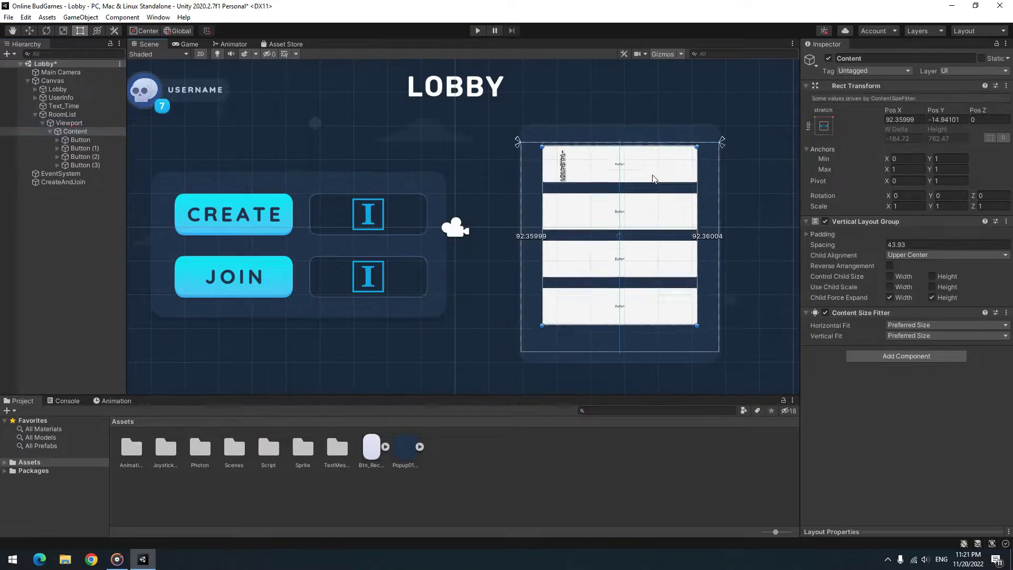
{"action": "left_click", "coordinate": [74, 165]}
{"action": "key", "text": "ctrl+d"}
{"action": "key", "text": "ctrl+d"}
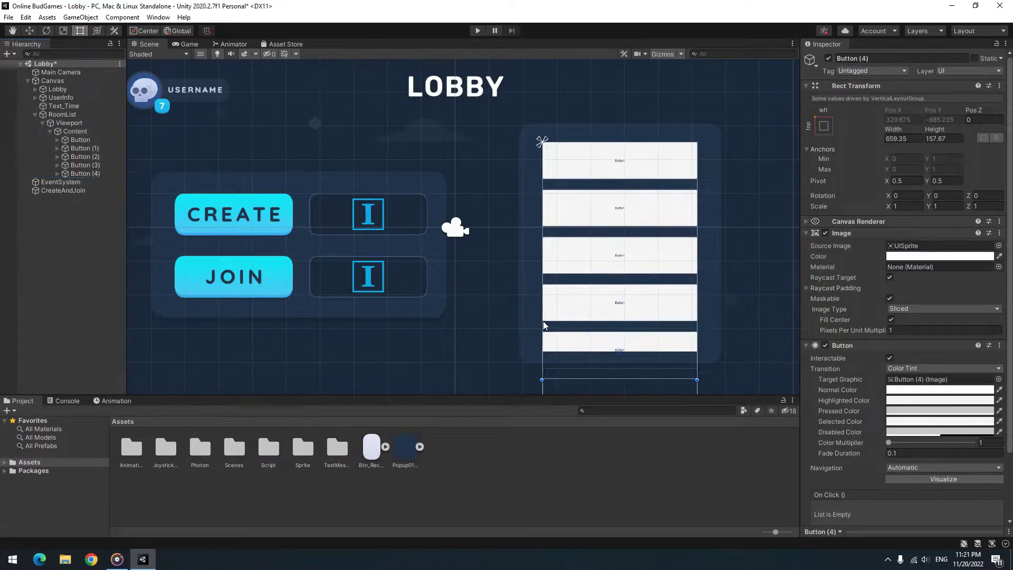
{"action": "left_click", "coordinate": [477, 30]}
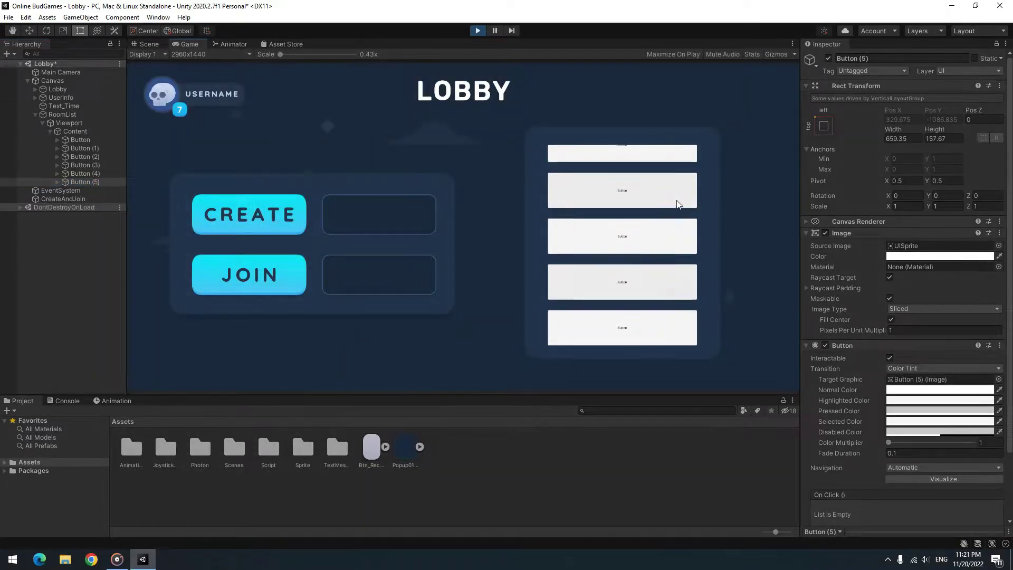
{"action": "left_click_drag", "start_coordinate": [677, 296], "coordinate": [663, 335]}
{"action": "key", "text": "ctrl+p"}
{"action": "left_click", "coordinate": [80, 147], "text": "shift"}
{"action": "key", "text": "Delete"}
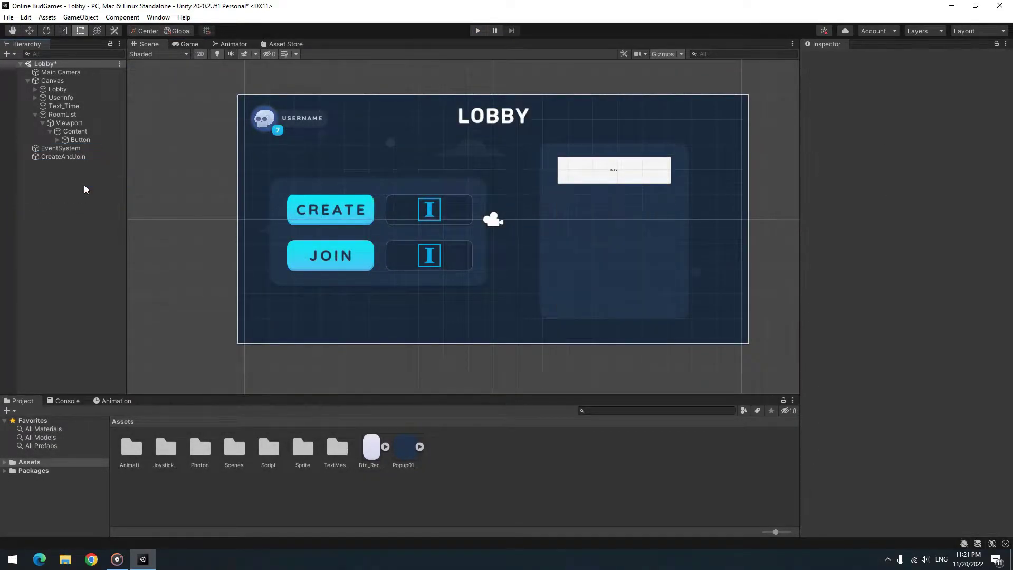
Step: Remove the extra buttons and give the remaining one the grey rounded sprite
{"action": "left_click", "coordinate": [80, 140]}
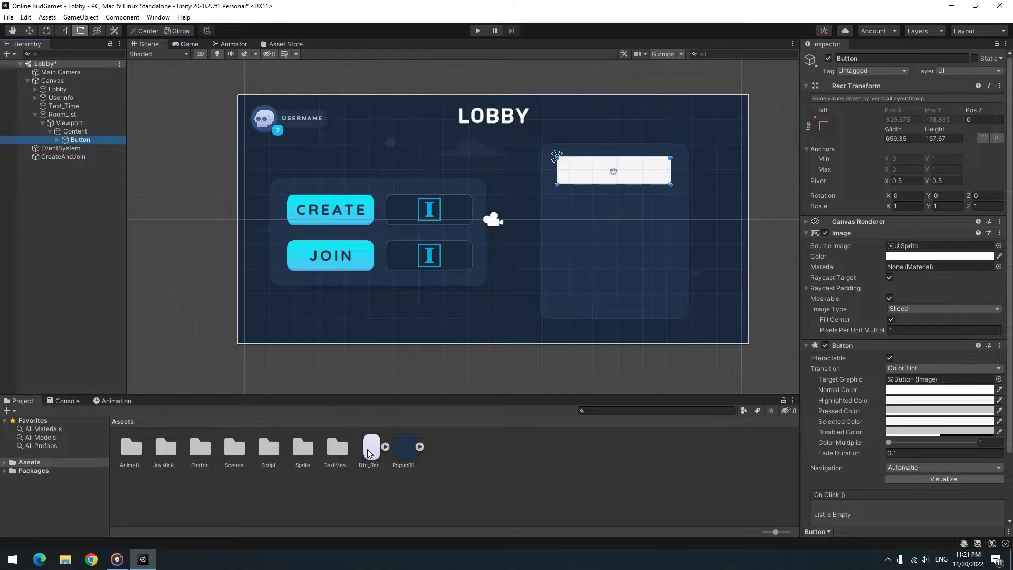
{"action": "left_click_drag", "start_coordinate": [370, 454], "coordinate": [920, 246]}
{"action": "scroll", "coordinate": [641, 190], "scroll_direction": "up", "scroll_amount": 4}
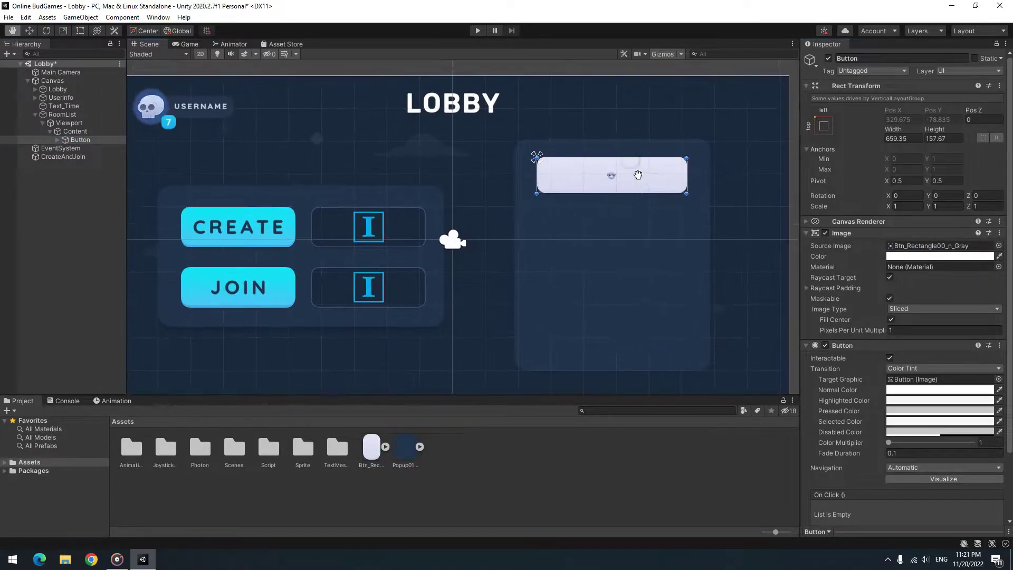
{"action": "key", "text": "t"}
Step: Set the button label to 'Room Name' with Best Fit, Quicksand-Bold font and bold style
{"action": "left_click", "coordinate": [57, 140]}
{"action": "left_click", "coordinate": [85, 149]}
{"action": "left_click", "coordinate": [886, 255]}
{"action": "type", "text": "Roo"}
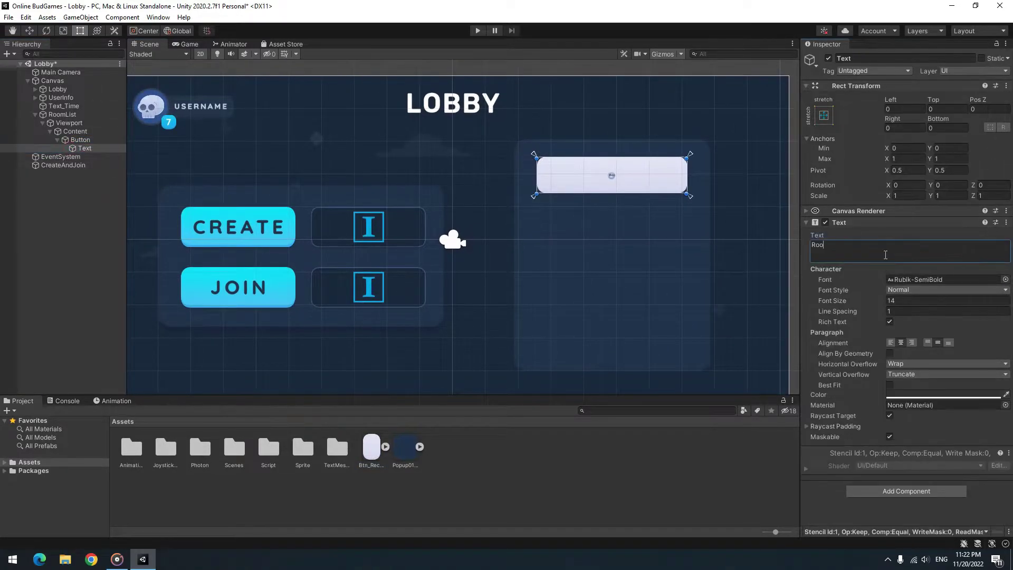
{"action": "type", "text": "m Name"}
{"action": "left_click", "coordinate": [889, 385]}
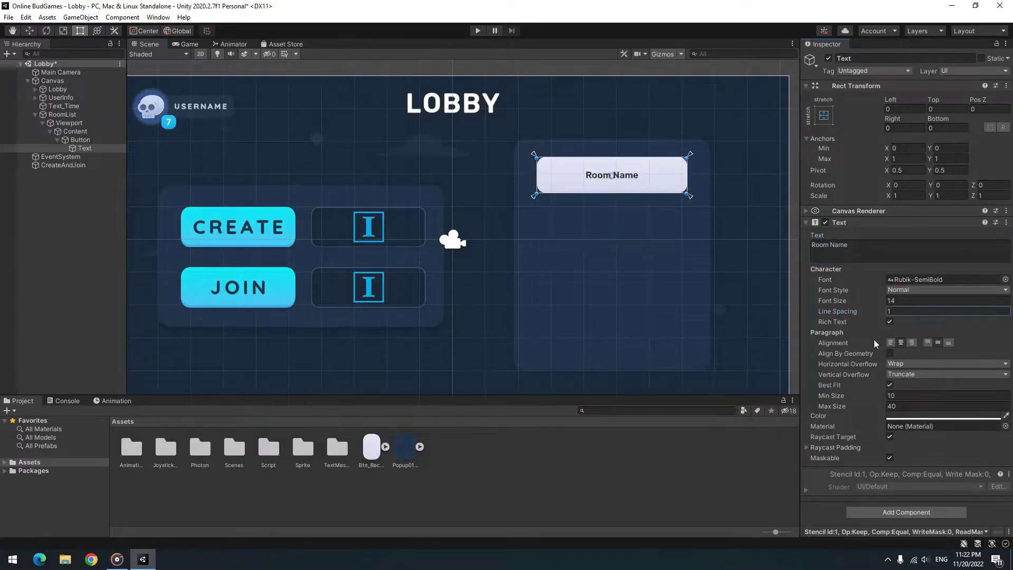
{"action": "left_click_drag", "start_coordinate": [897, 301], "coordinate": [907, 308]}
{"action": "left_click", "coordinate": [1005, 279]}
{"action": "double_click", "coordinate": [712, 327]}
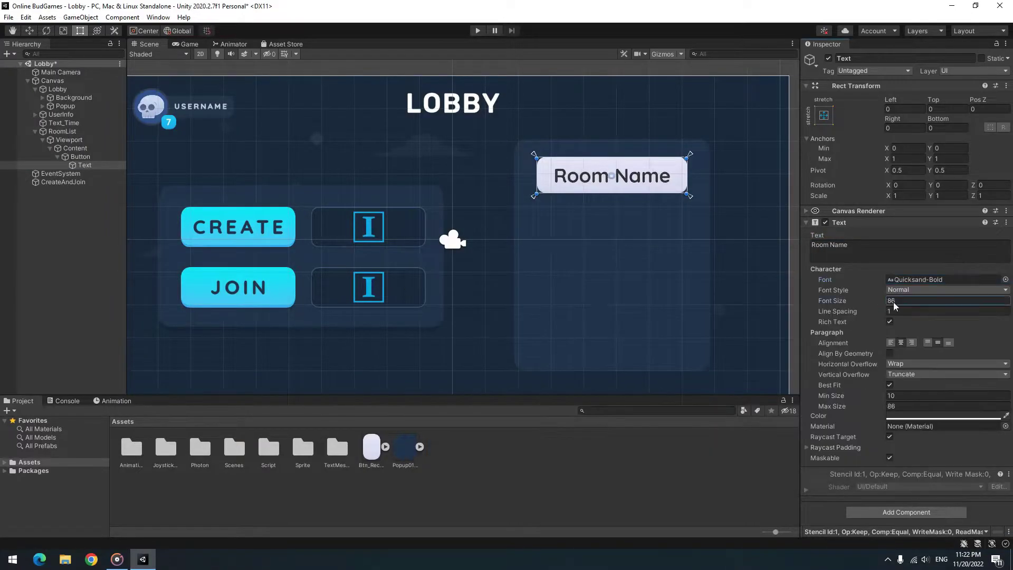
{"action": "left_click", "coordinate": [944, 290]}
{"action": "left_click", "coordinate": [904, 312]}
Step: Rename the button to Room
{"action": "scroll", "coordinate": [429, 246], "scroll_direction": "down", "scroll_amount": 1}
{"action": "left_click", "coordinate": [79, 157]}
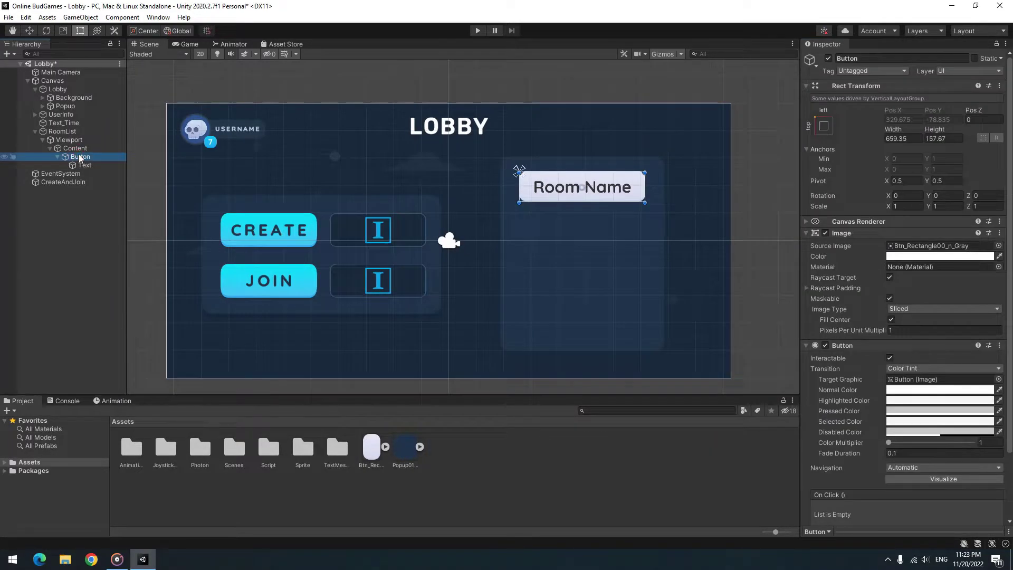
{"action": "key", "text": "F2"}
{"action": "type", "text": "Room"}
{"action": "key", "text": "Return"}
Step: Create a RoomList C# script and attach it to the RoomList object
{"action": "right_click", "coordinate": [644, 478]}
{"action": "mouse_move", "coordinate": [697, 200]}
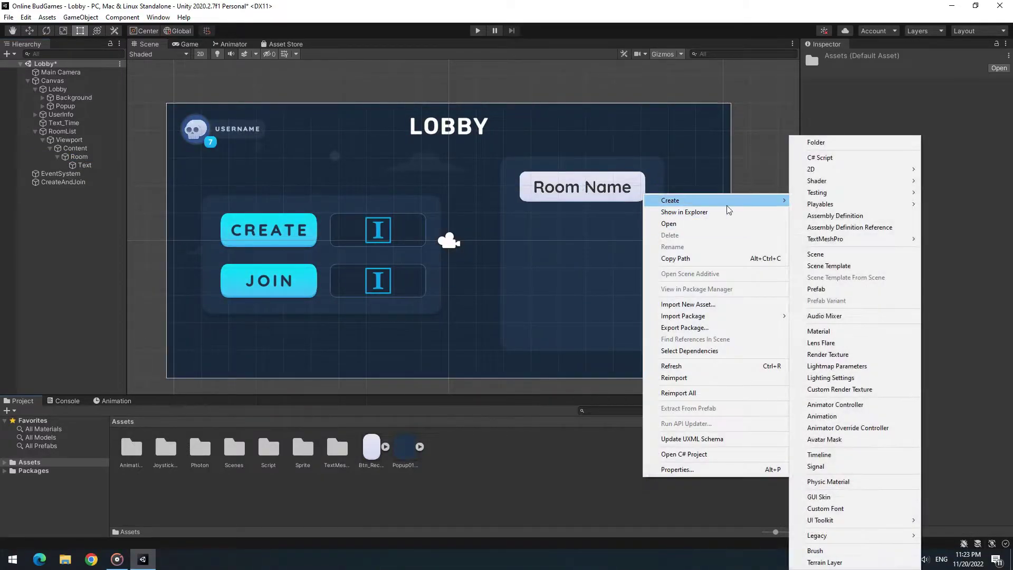
{"action": "left_click", "coordinate": [842, 157]}
{"action": "type", "text": "RoomList"}
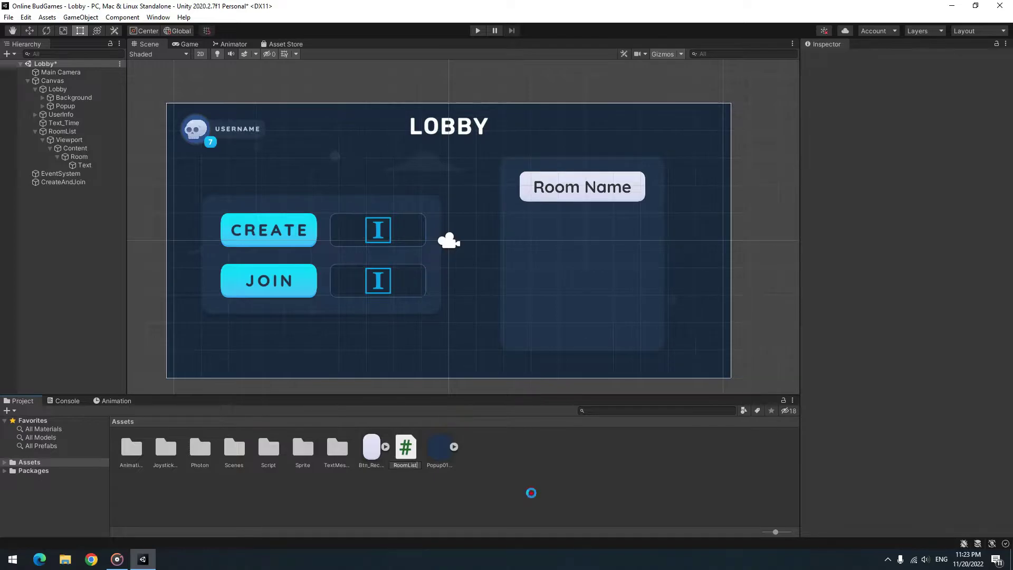
{"action": "left_click", "coordinate": [63, 131]}
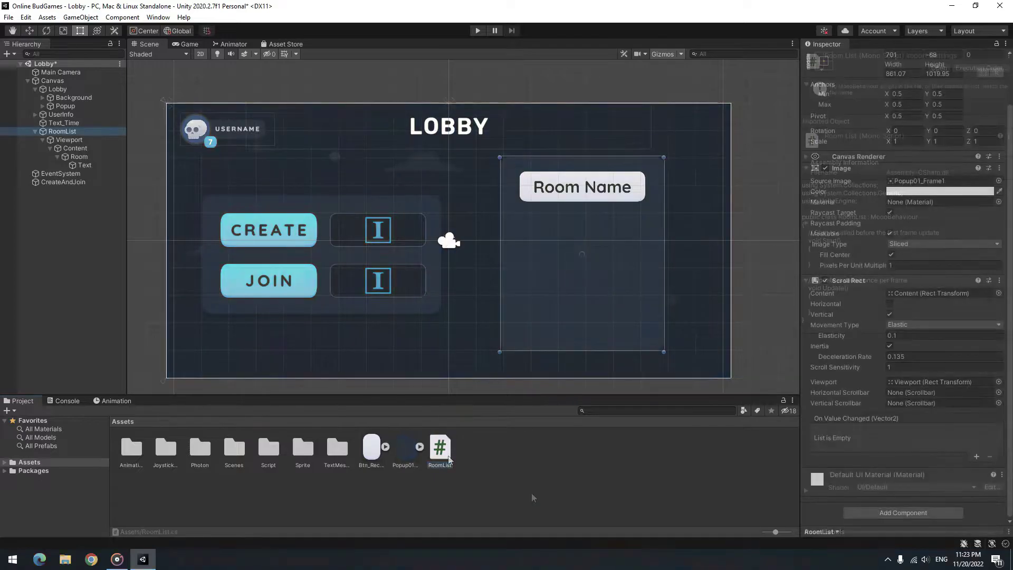
{"action": "left_click_drag", "start_coordinate": [440, 448], "coordinate": [842, 520]}
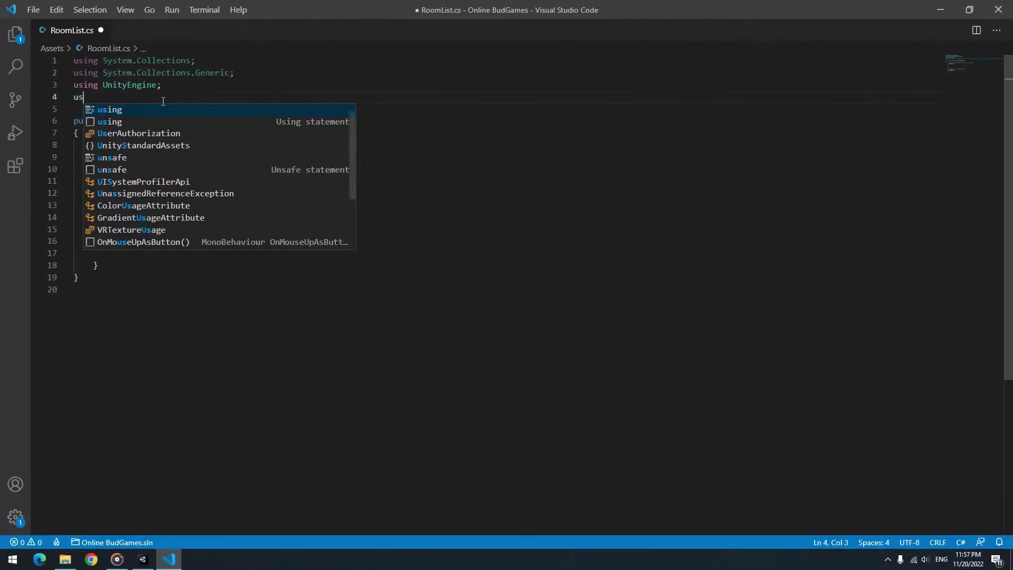
Step: Add Photon.Pun and Photon.Realtime usings and make RoomList inherit MonoBehaviourPunCallbacks
{"action": "type", "text": "ing "}
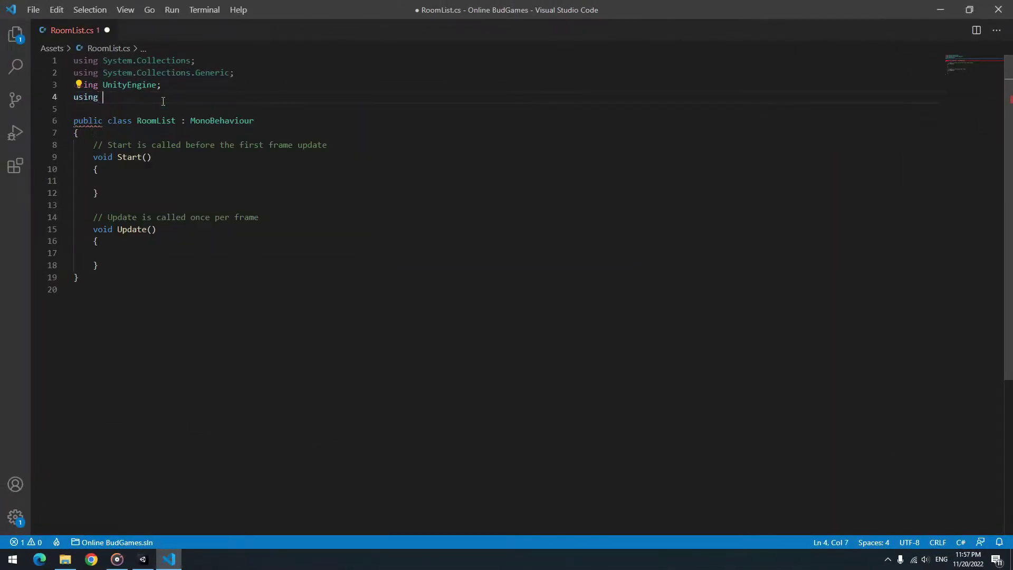
{"action": "type", "text": "Photon.Pun;"}
{"action": "key", "text": "Return"}
{"action": "type", "text": "using Photon.Realtime;"}
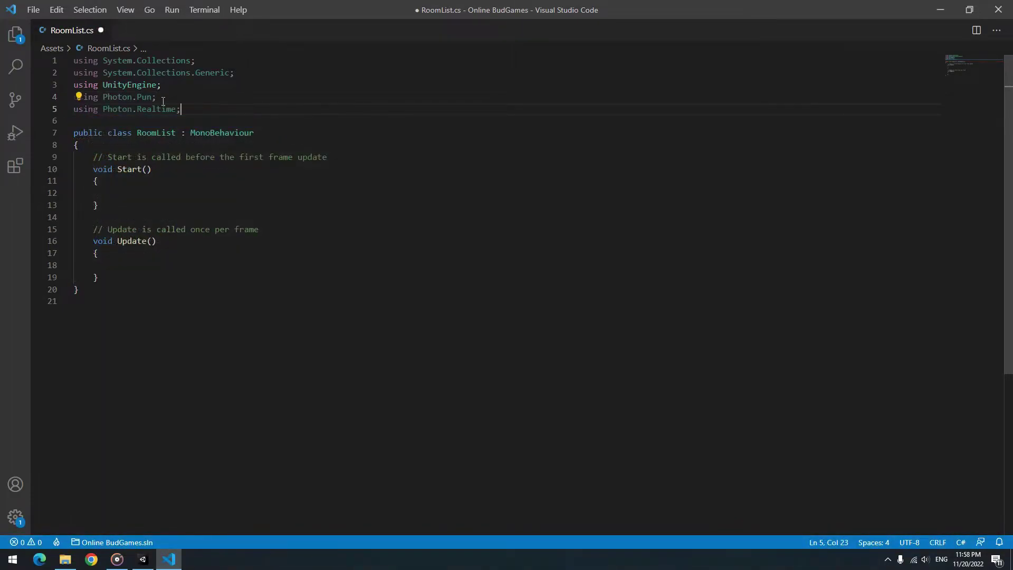
{"action": "left_click", "coordinate": [270, 137]}
{"action": "type", "text": "pun"}
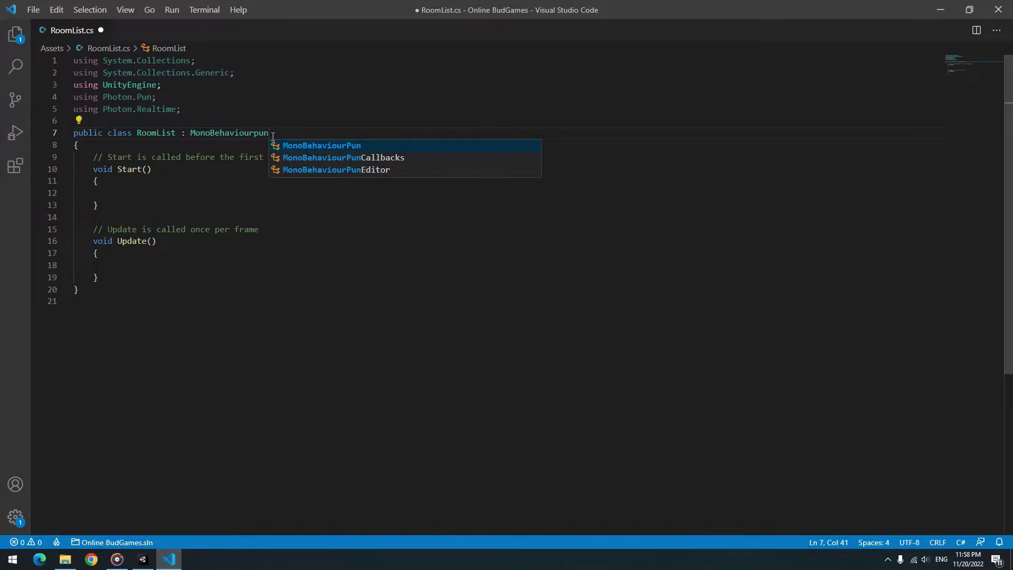
{"action": "key", "text": "Down"}
{"action": "key", "text": "Return"}
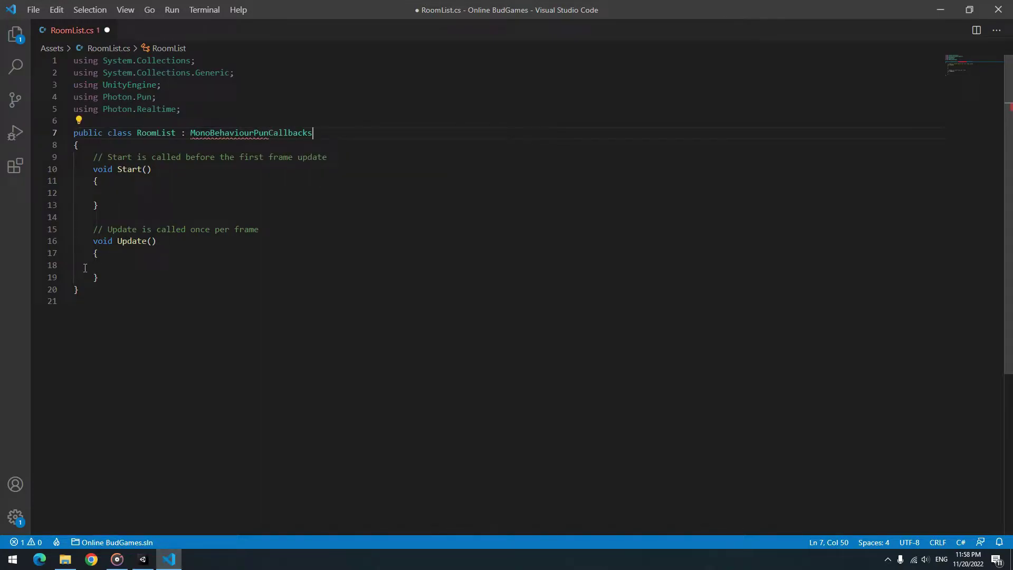
Step: Replace the default Start and Update methods with a public override OnRoomListUpdate
{"action": "left_click_drag", "start_coordinate": [98, 277], "coordinate": [99, 153]}
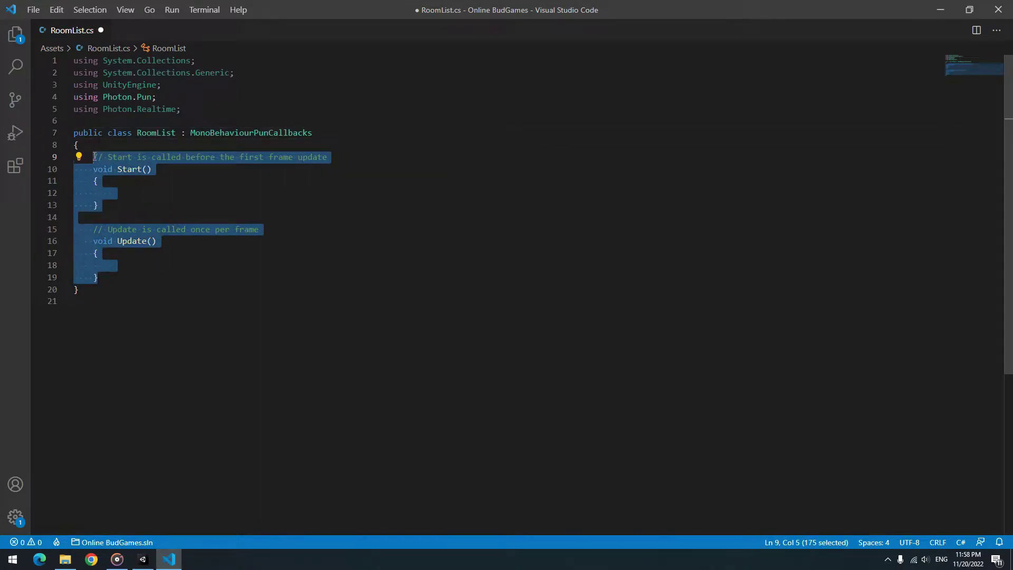
{"action": "key", "text": "BackSpace"}
{"action": "type", "text": "p"}
{"action": "key", "text": "Return"}
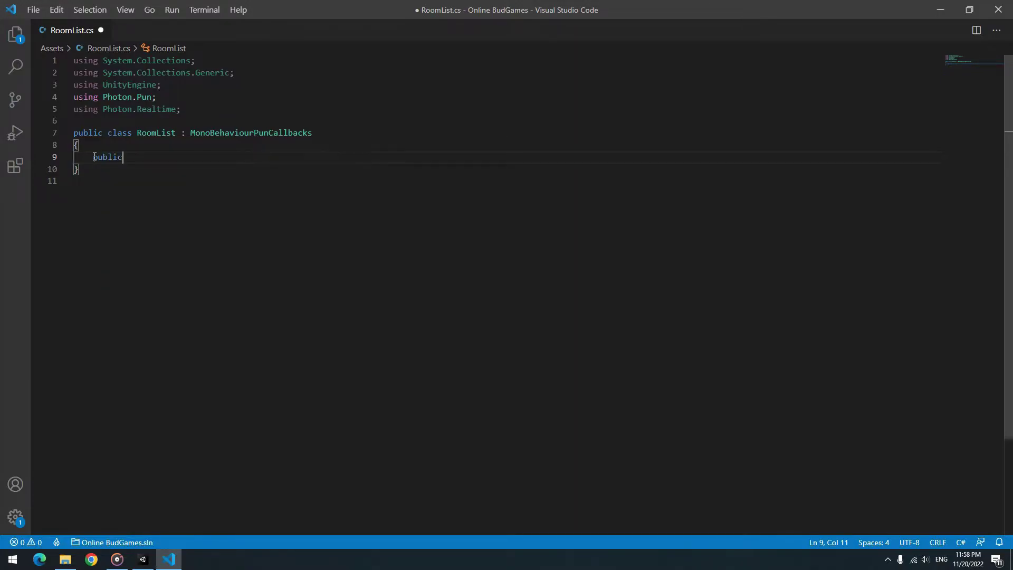
{"action": "type", "text": " over"}
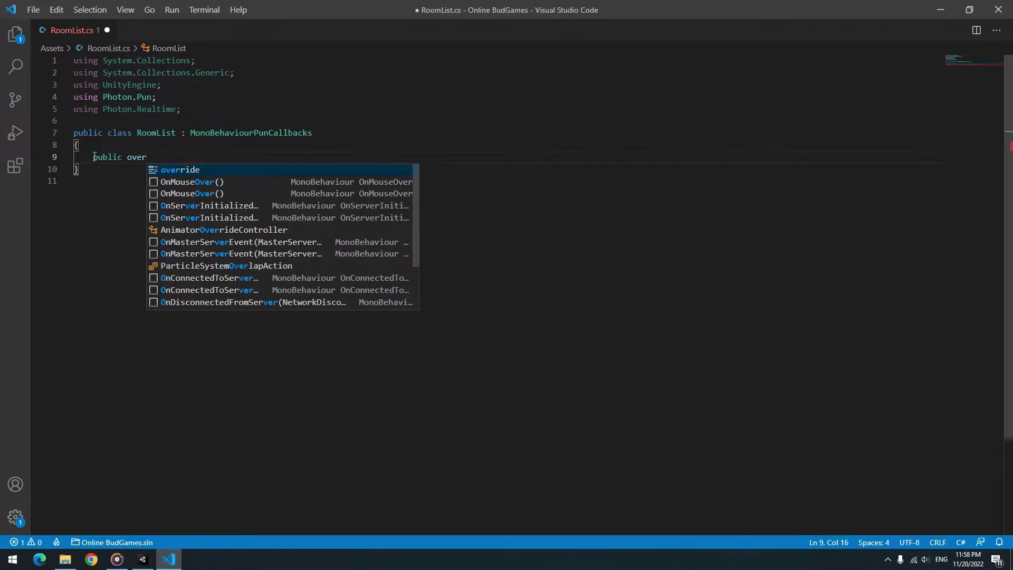
{"action": "key", "text": "Return"}
{"action": "type", "text": "void "}
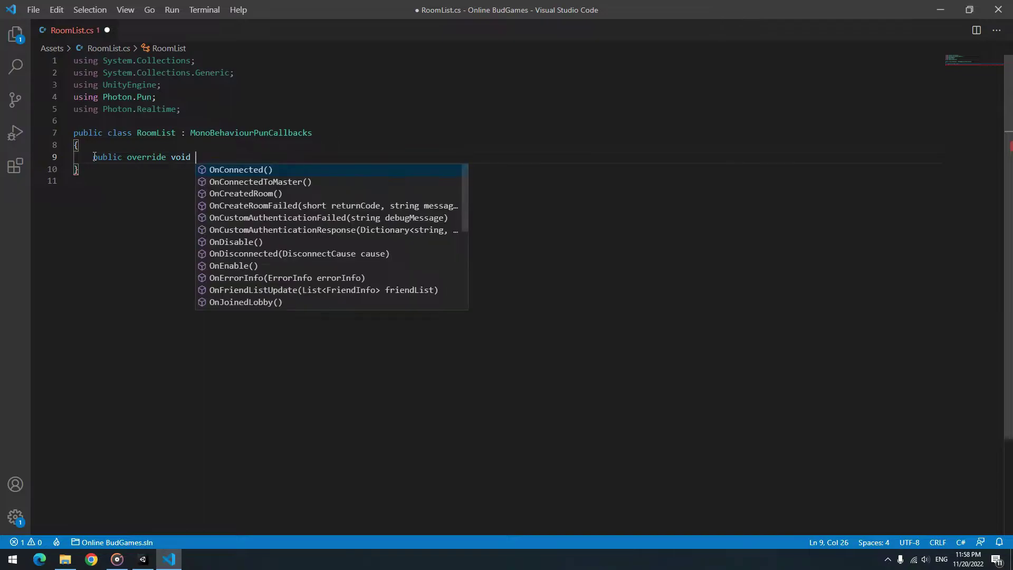
{"action": "type", "text": "on"}
{"action": "left_click", "coordinate": [234, 273]}
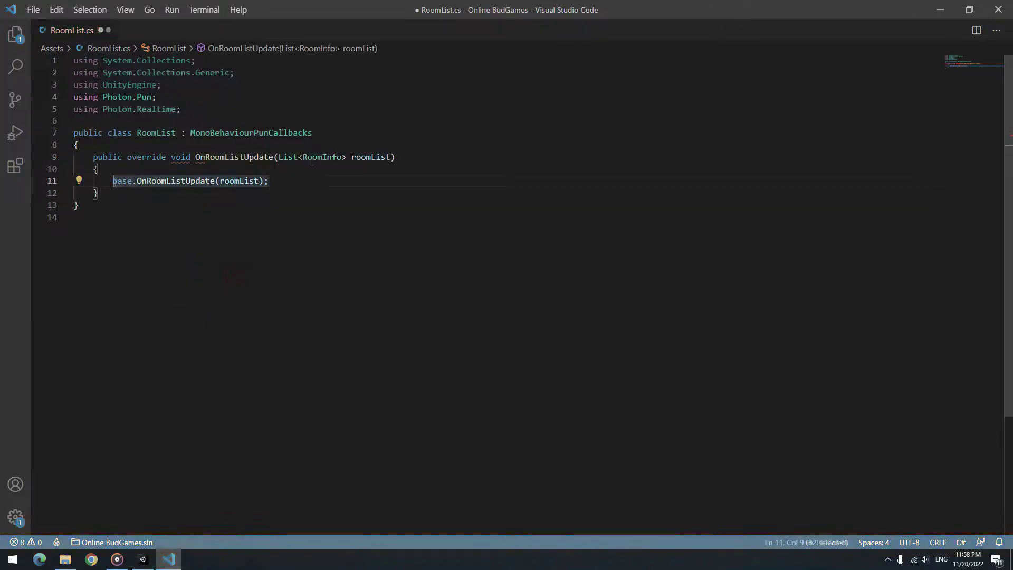
Step: Loop over roomList.Count printing each roomList[i].Name, and save RoomList.cs
{"action": "type", "text": "for"}
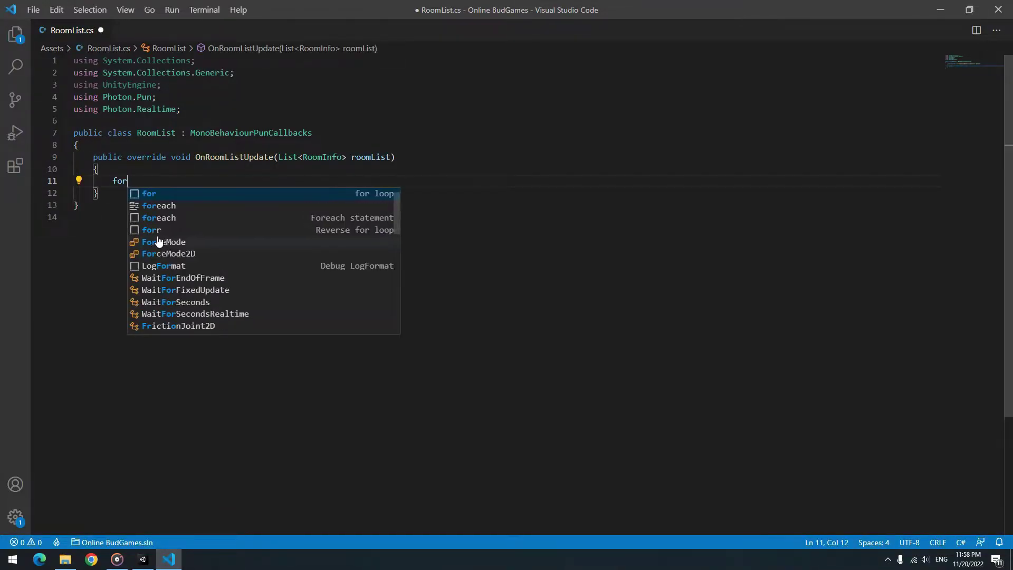
{"action": "key", "text": "Tab"}
{"action": "double_click", "coordinate": [377, 154]}
{"action": "key", "text": "ctrl+c"}
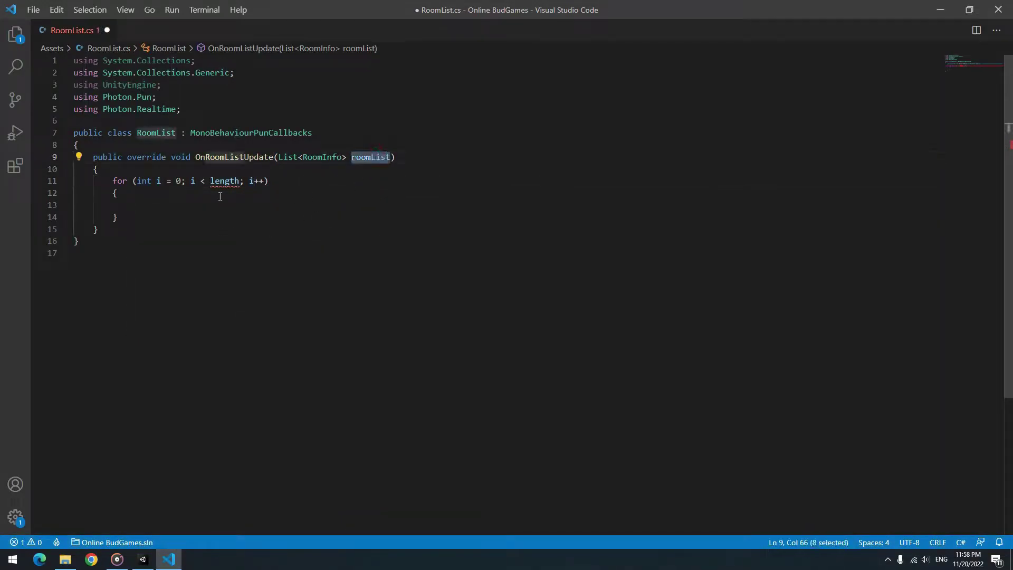
{"action": "double_click", "coordinate": [224, 180]}
{"action": "key", "text": "ctrl+v"}
{"action": "type", "text": ".cou"}
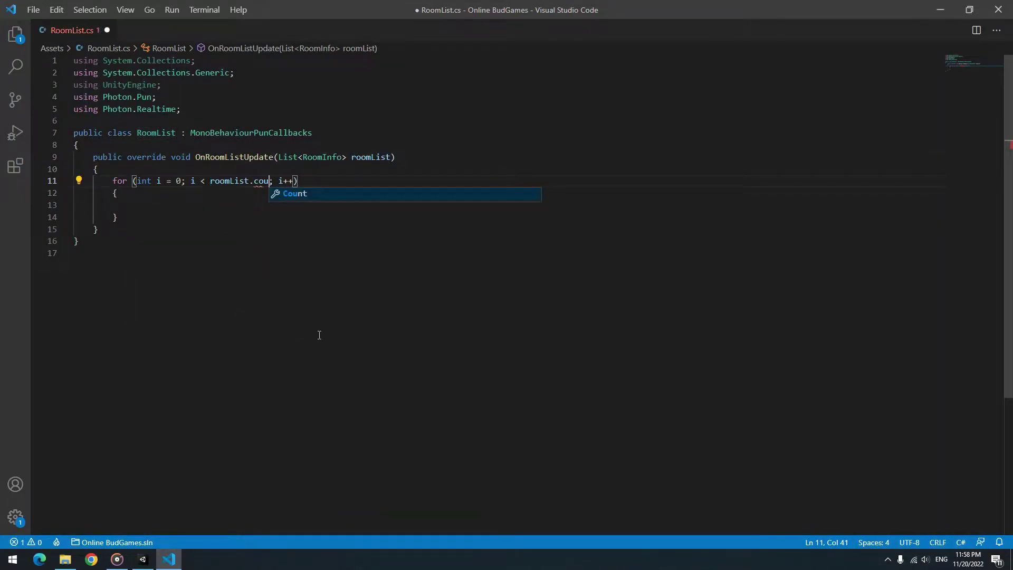
{"action": "key", "text": "Tab"}
{"action": "type", "text": "pr"}
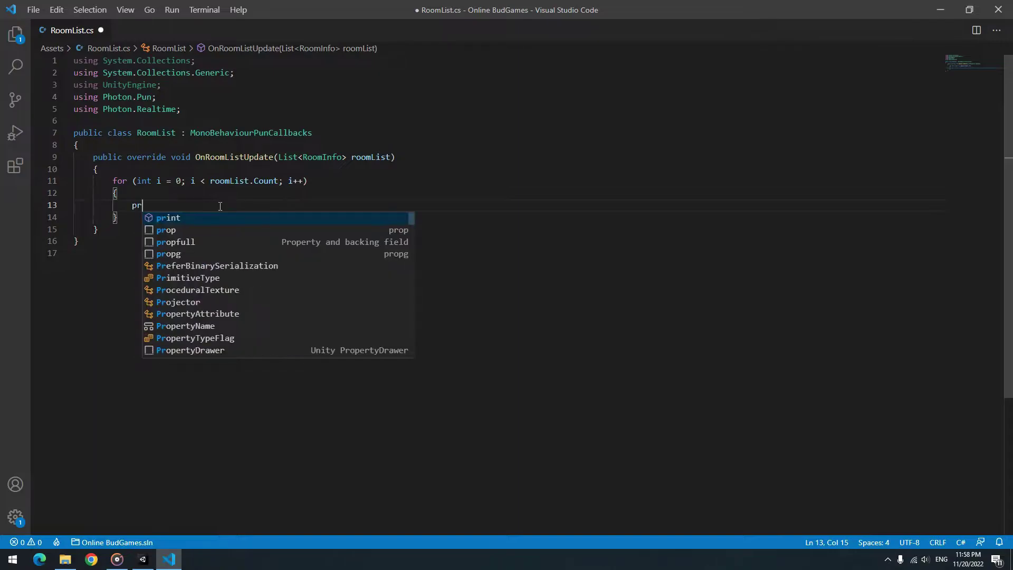
{"action": "type", "text": "int("}
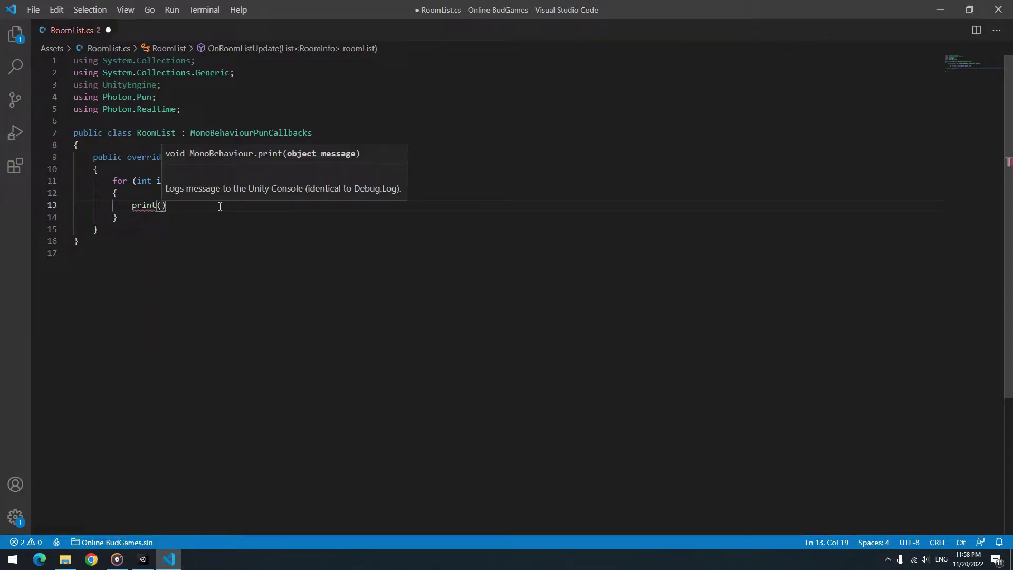
{"action": "type", "text": "roomList["}
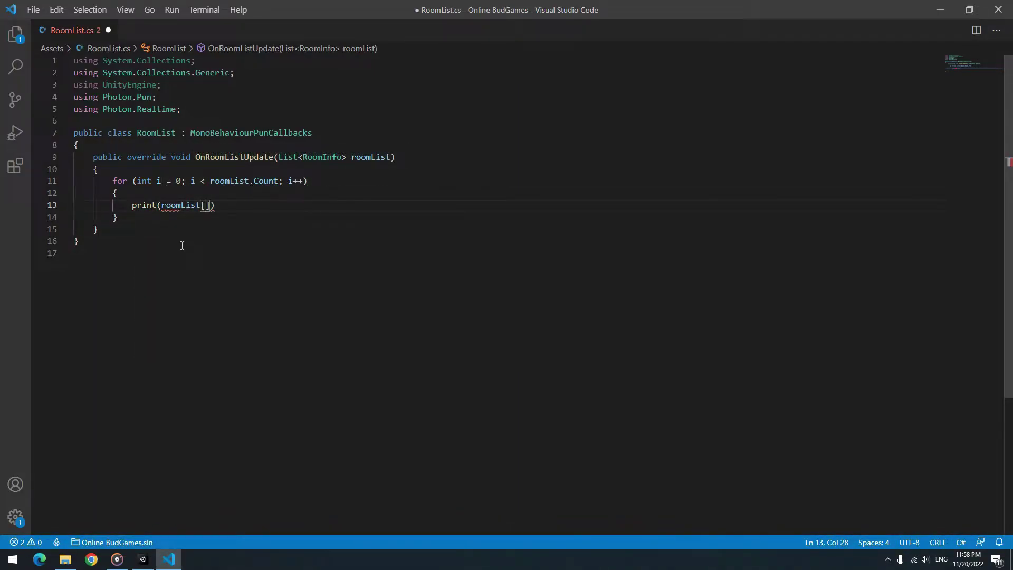
{"action": "type", "text": "i].Name);"}
{"action": "key", "text": "ctrl+s"}
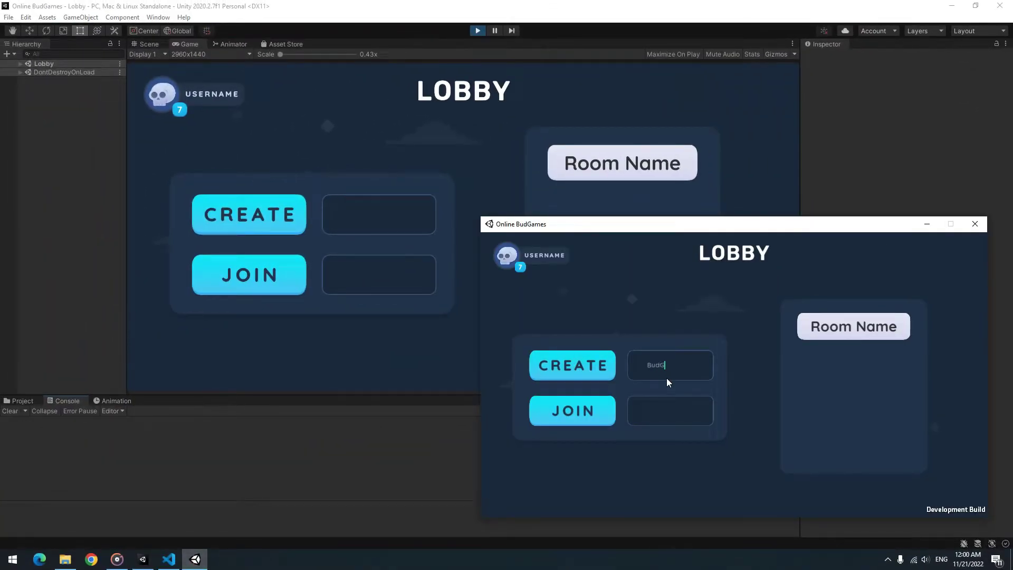
Step: Test-create room BudGames, then attach a new Room script to the Room button and open it
{"action": "left_click", "coordinate": [599, 376]}
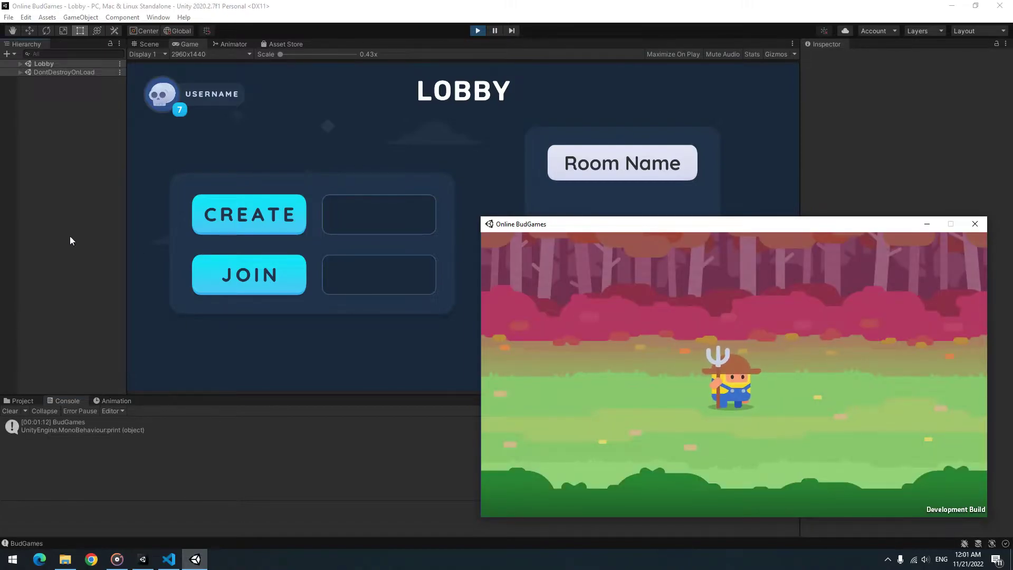
{"action": "left_click", "coordinate": [44, 276]}
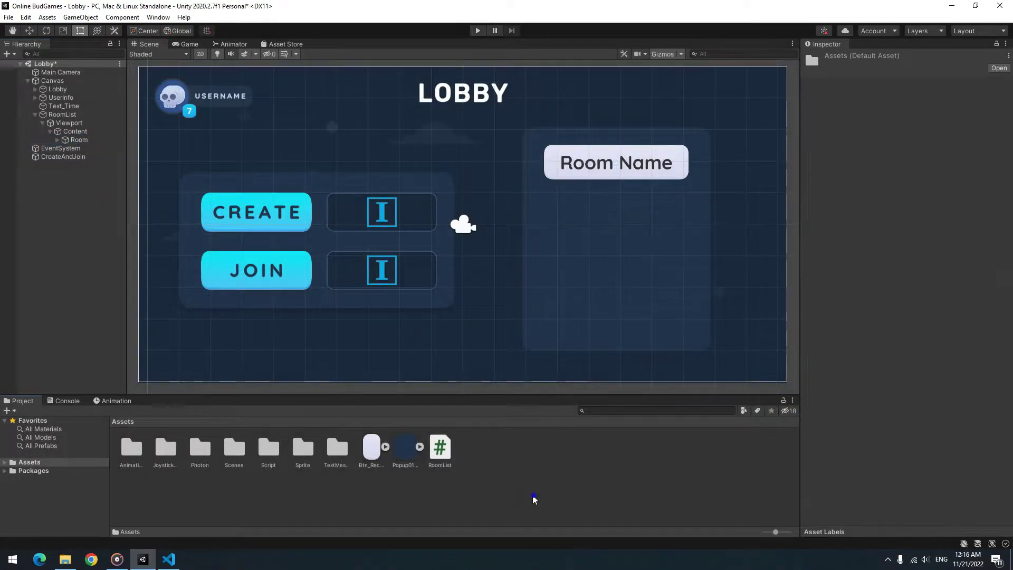
{"action": "right_click", "coordinate": [534, 498]}
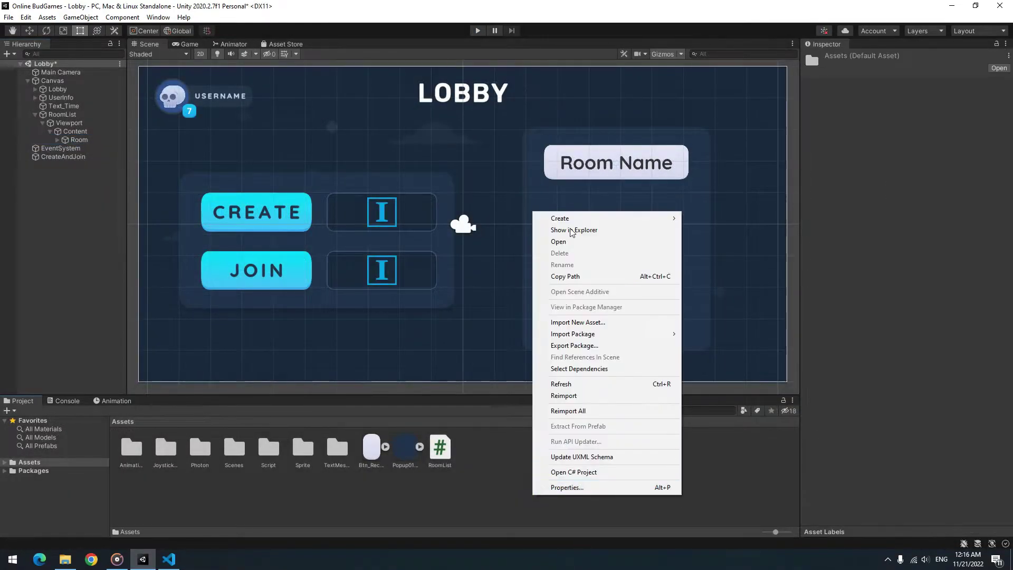
{"action": "left_click", "coordinate": [780, 154]}
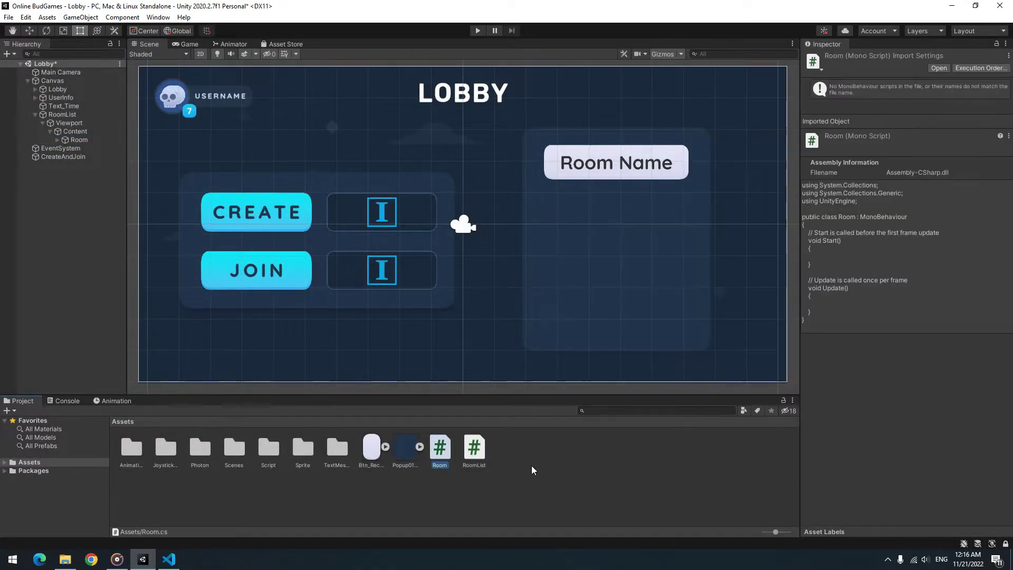
{"action": "mouse_move", "coordinate": [440, 448]}
{"action": "left_mouse_down"}
{"action": "mouse_move", "coordinate": [852, 533]}
{"action": "mouse_move", "coordinate": [816, 514]}
{"action": "left_mouse_up"}
{"action": "double_click", "coordinate": [440, 447]}
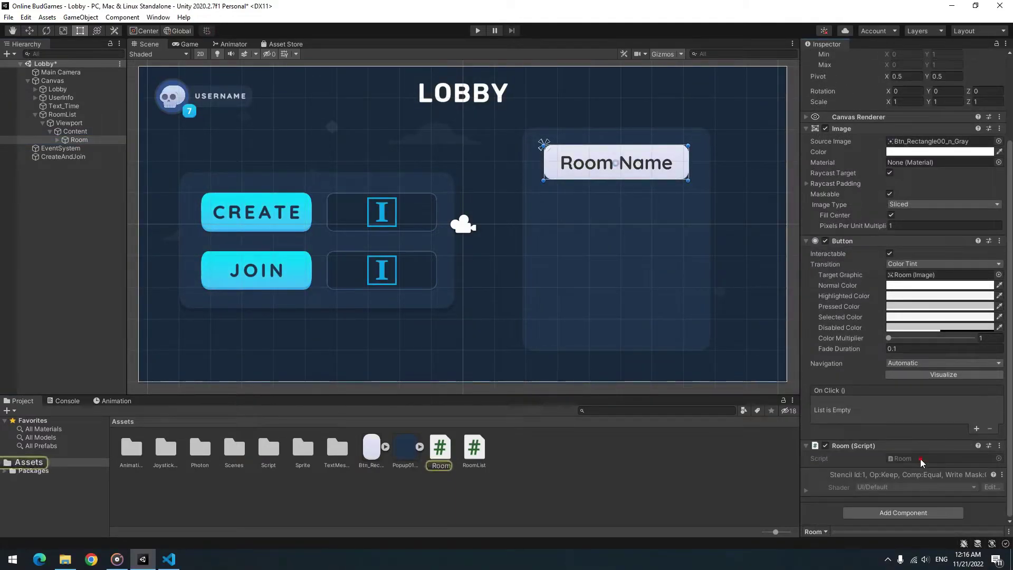
Step: Add the 'using UnityEngine.UI;' import to Room.cs
{"action": "key", "text": "Down"}
{"action": "key", "text": "Down"}
{"action": "key", "text": "End"}
{"action": "key", "text": "Return"}
{"action": "type", "text": "u"}
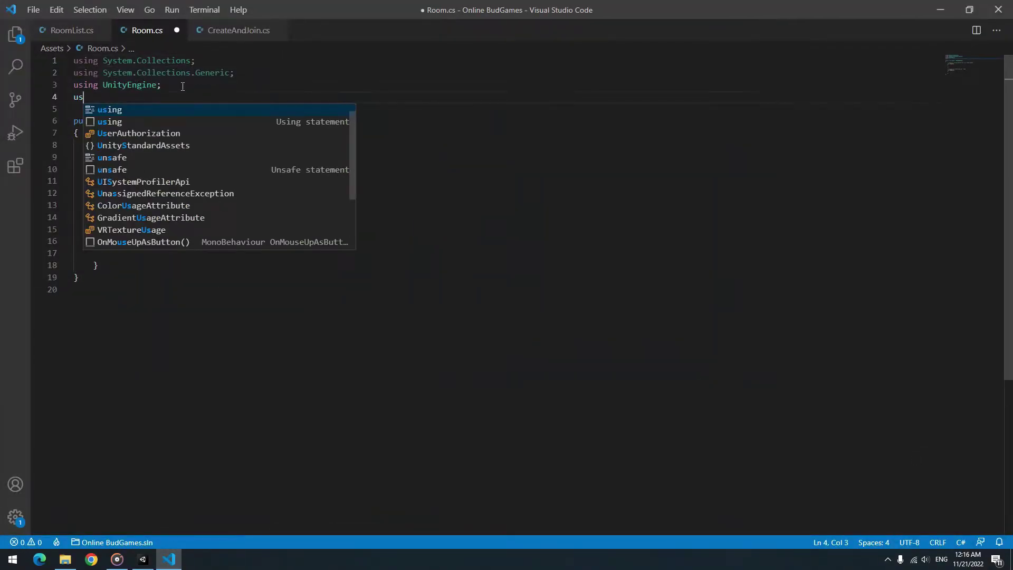
{"action": "type", "text": "sing UnityEngine.UI;"}
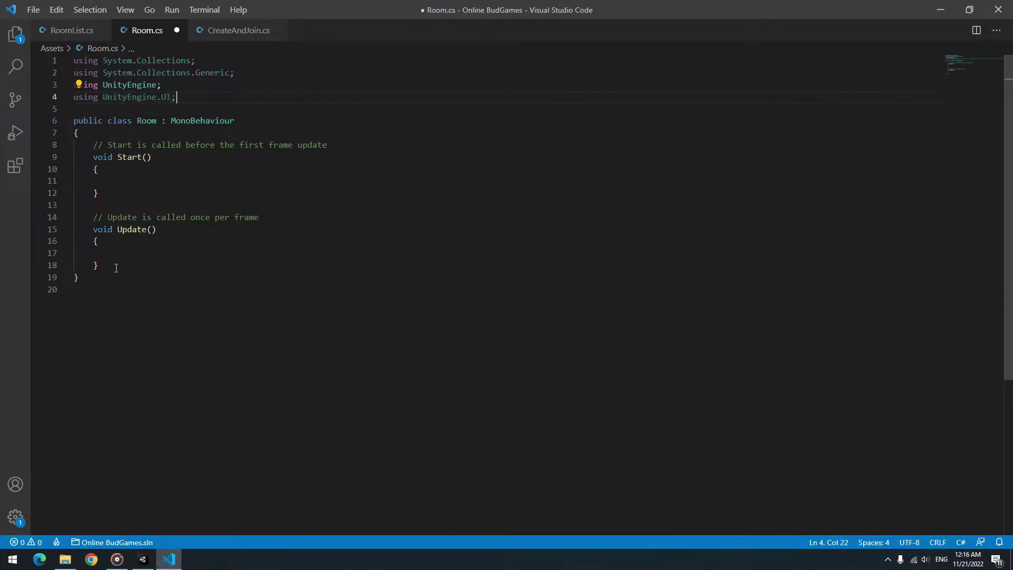
Step: Replace Start and Update with 'public Text Name;' and an empty public JoinRoom method
{"action": "left_click_drag", "start_coordinate": [116, 268], "coordinate": [85, 140]}
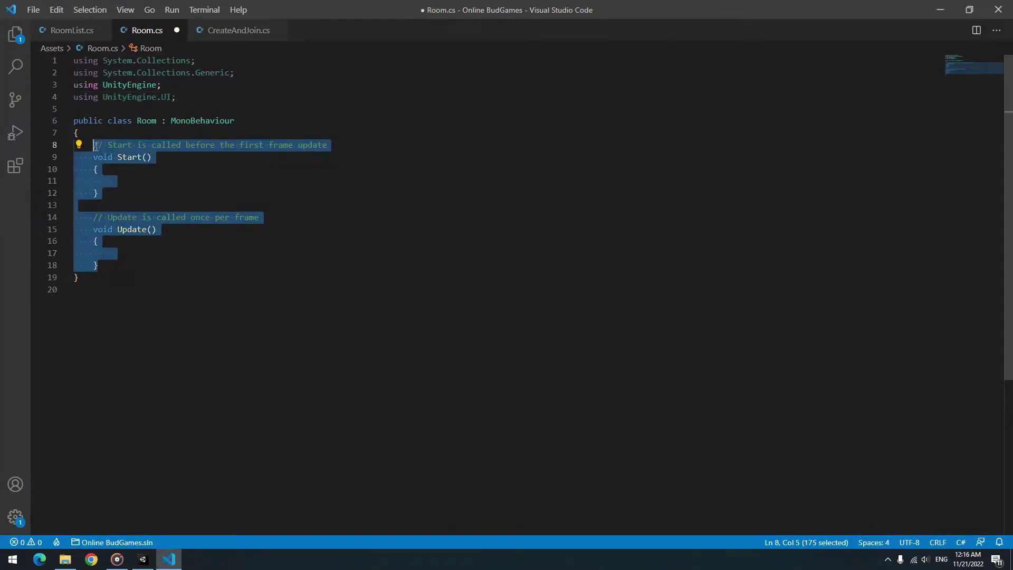
{"action": "type", "text": "public Text "}
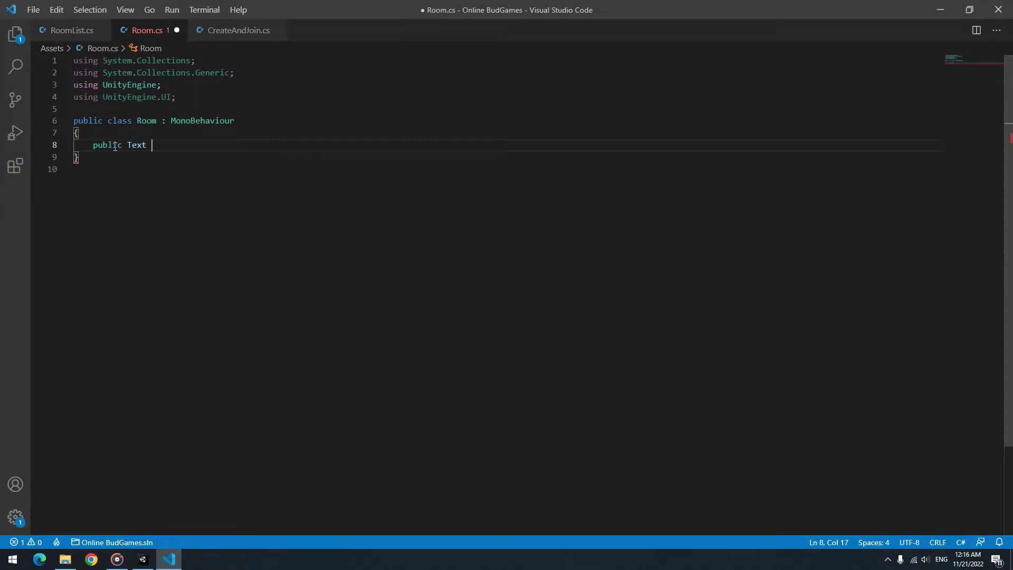
{"action": "type", "text": "Name;"}
{"action": "key", "text": "Return"}
{"action": "key", "text": "Return"}
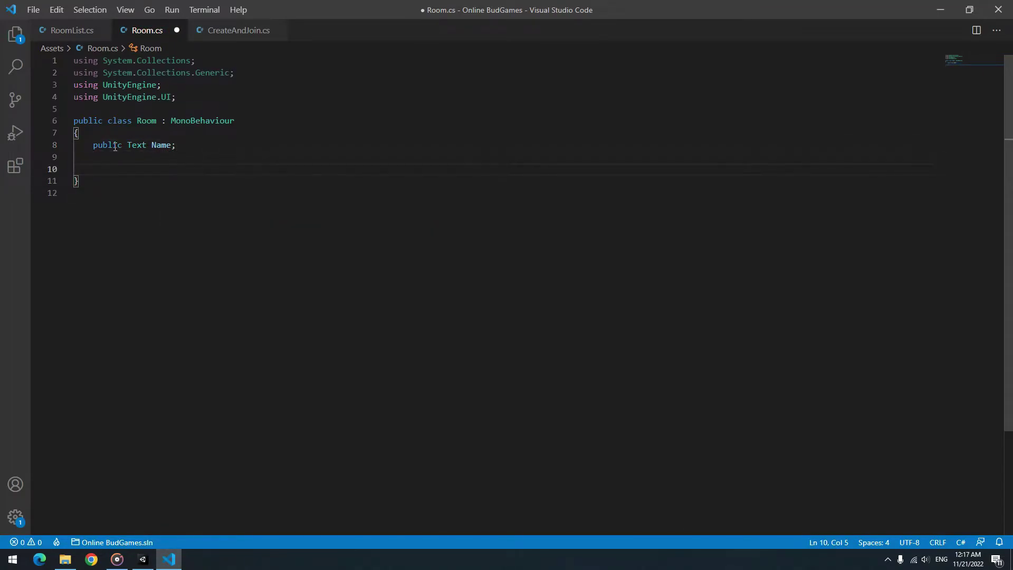
{"action": "type", "text": "public void JoinRoom(){"}
{"action": "key", "text": "Return"}
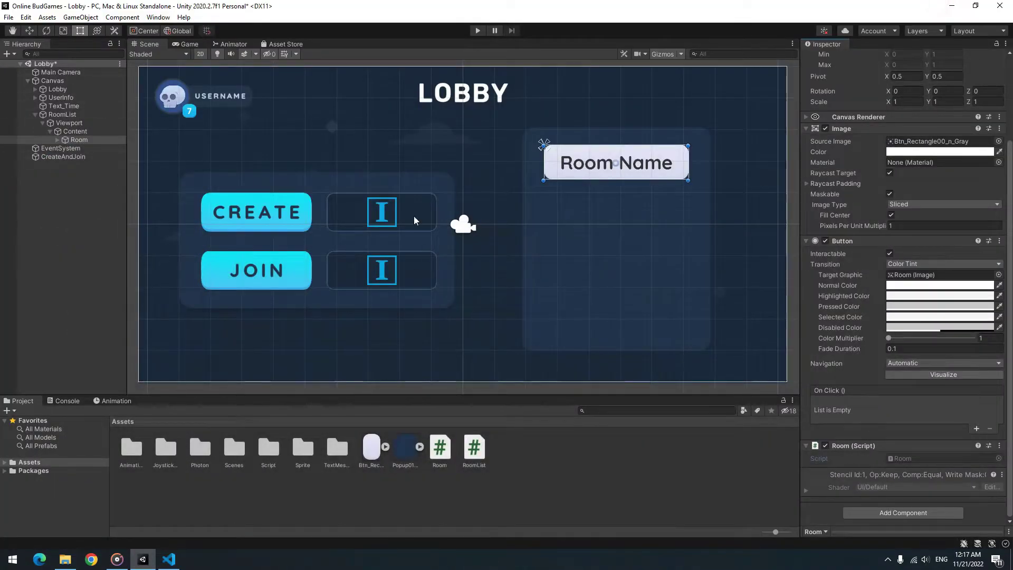
Step: Open the CreateAndJoin script and add an empty public JoinRoomInList method
{"action": "left_click", "coordinate": [62, 157]}
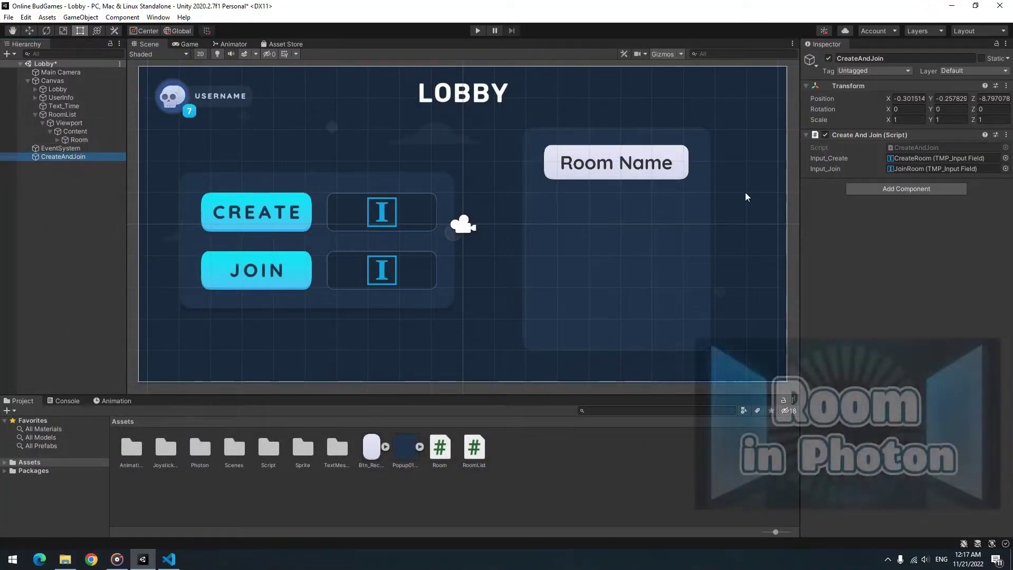
{"action": "double_click", "coordinate": [922, 149]}
{"action": "type", "text": "public void JoinRoomInList()"}
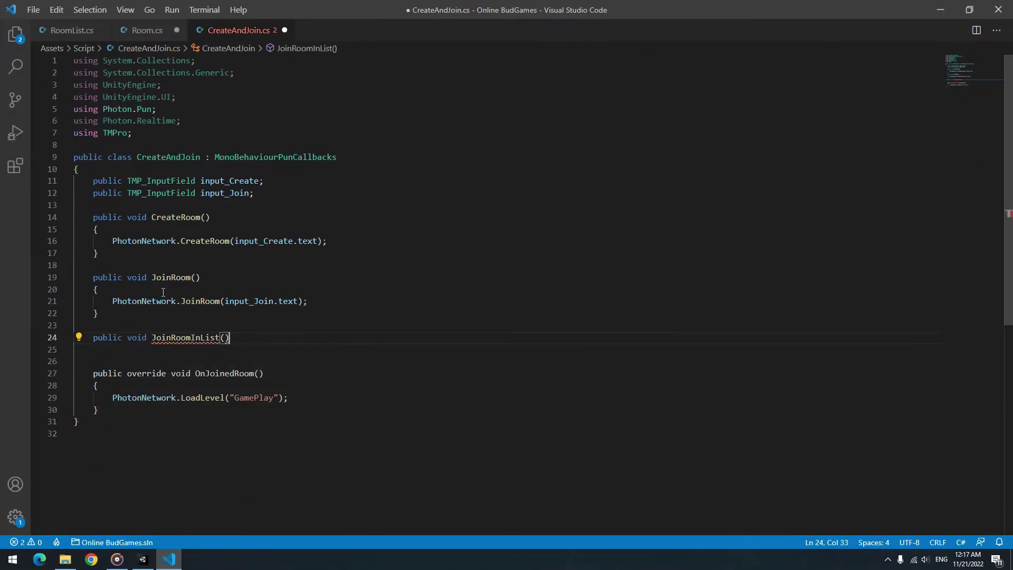
{"action": "key", "text": "Return"}
{"action": "type", "text": "{"}
{"action": "key", "text": "Return"}
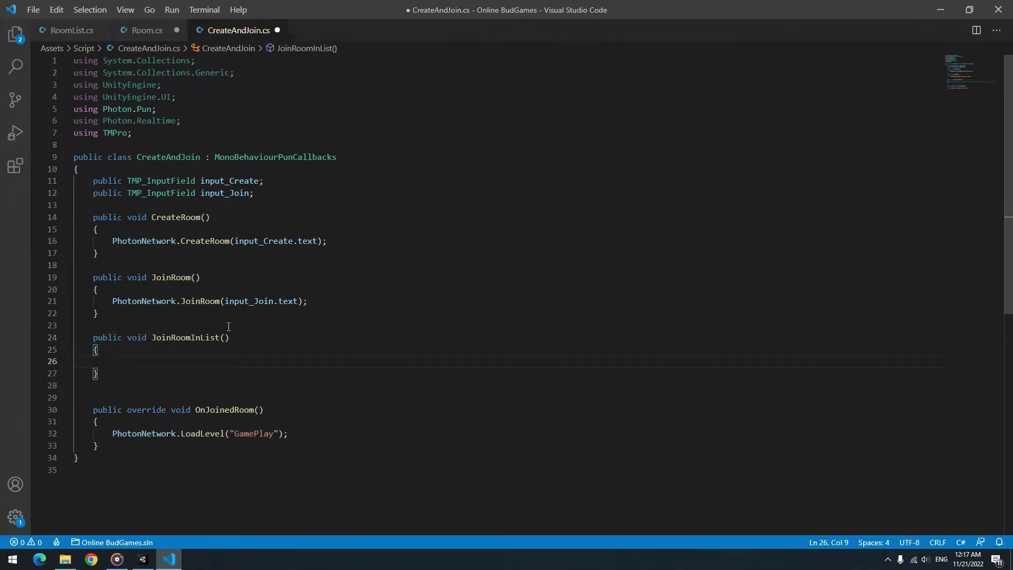
Step: Give JoinRoomInList a string RoomName parameter passed to PhotonNetwork.JoinRoom, and save
{"action": "left_click", "coordinate": [225, 338]}
{"action": "type", "text": "string "}
{"action": "type", "text": "RoomName"}
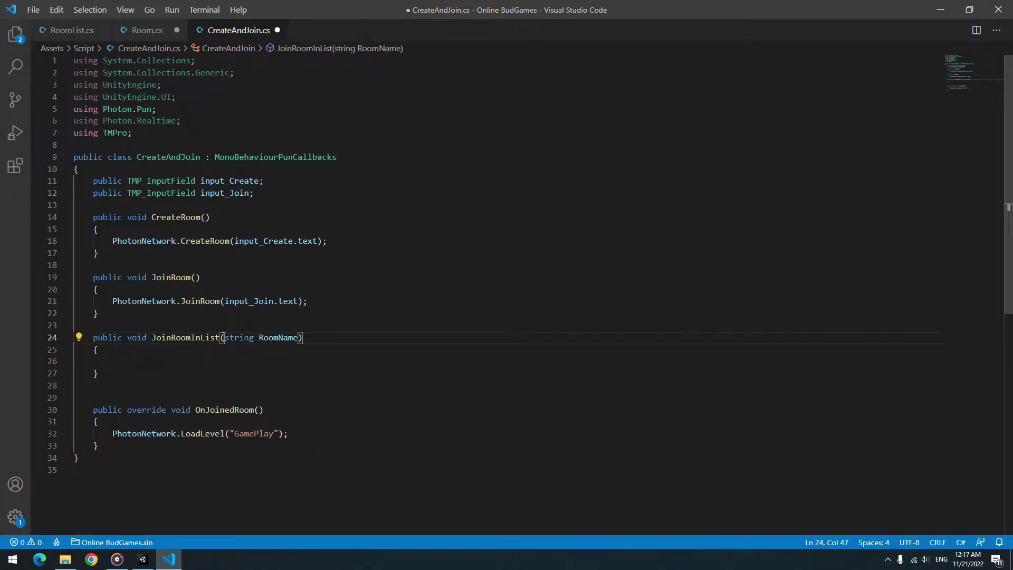
{"action": "left_click", "coordinate": [154, 361]}
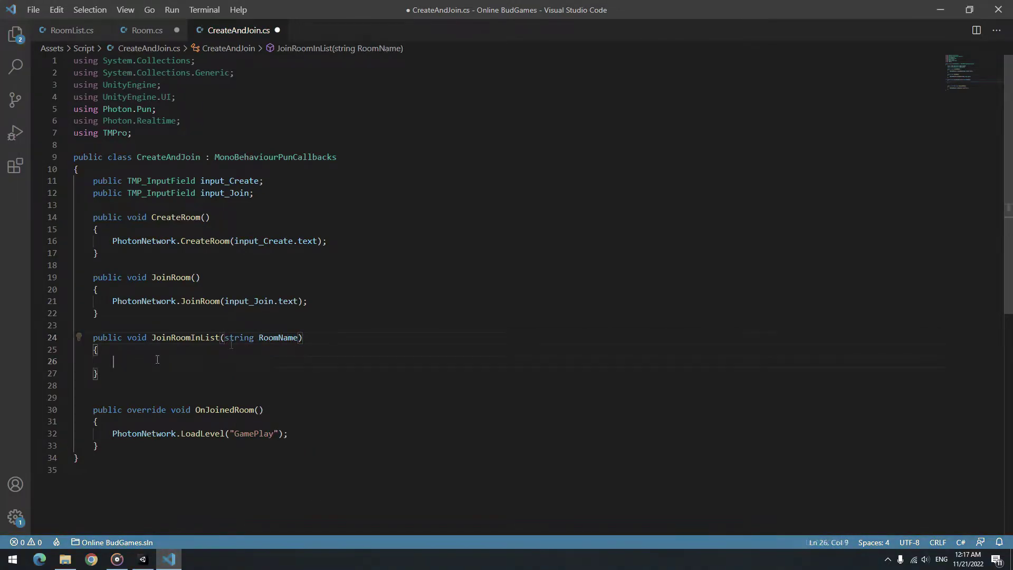
{"action": "type", "text": "ph"}
{"action": "key", "text": "Tab"}
{"action": "type", "text": ".JoinRoom("}
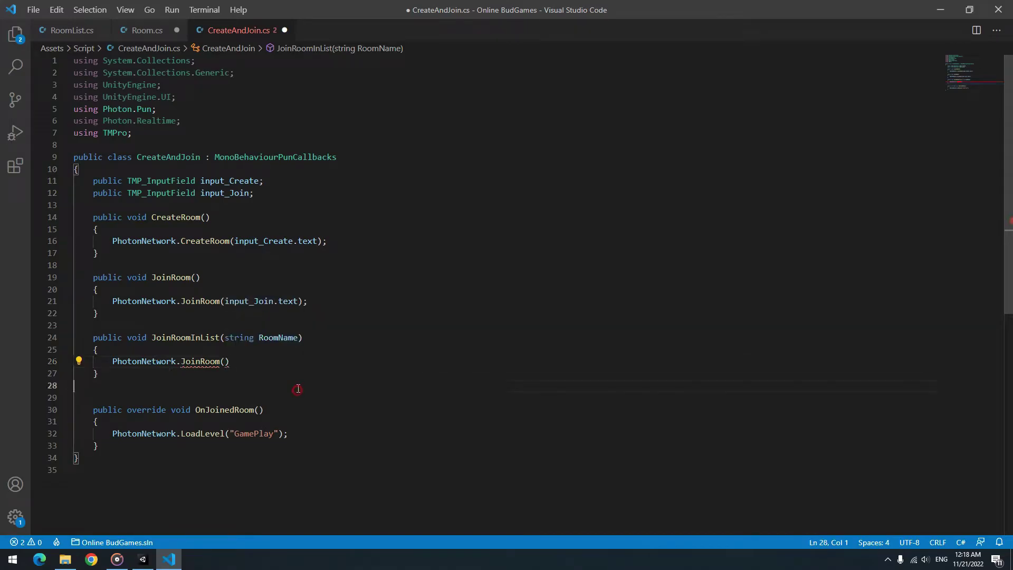
{"action": "double_click", "coordinate": [293, 337]}
{"action": "left_click", "coordinate": [229, 361]}
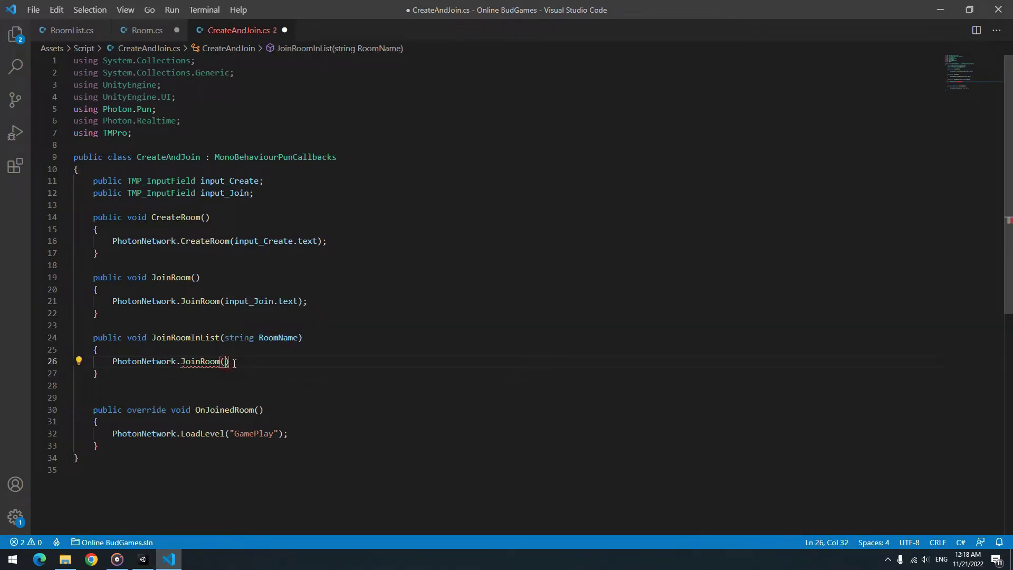
{"action": "type", "text": "RoomName"}
{"action": "left_click", "coordinate": [319, 363]}
{"action": "key", "text": "ctrl+s"}
Step: Make Room's JoinRoom call CreateAndJoin's JoinRoomInList with Name.text via GameObject.Find, and save
{"action": "left_click", "coordinate": [148, 32]}
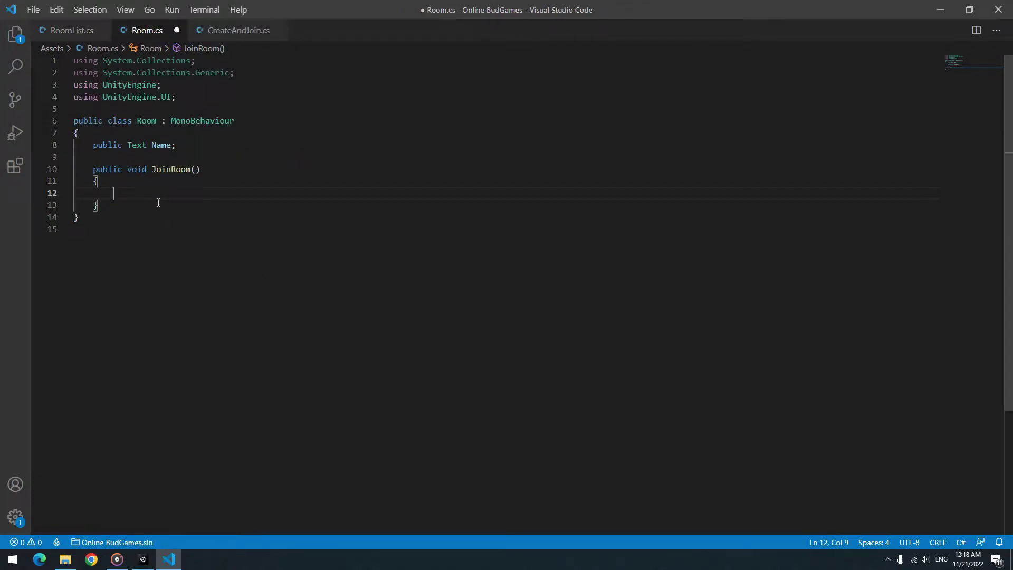
{"action": "type", "text": "game"}
{"action": "key", "text": "Tab"}
{"action": "type", "text": "."}
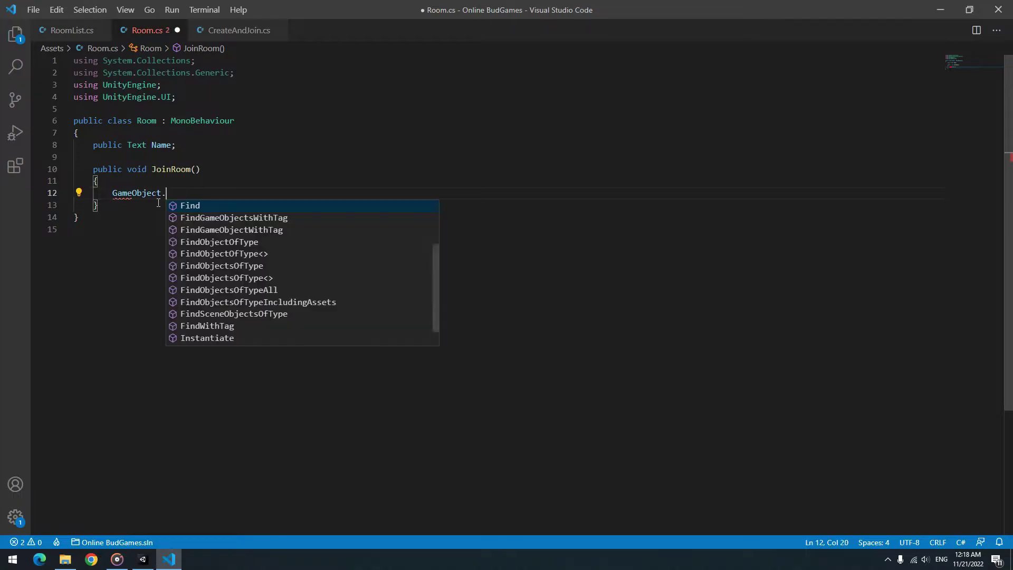
{"action": "type", "text": "Find(\"CreateAndJoin\").GetComponent<CreateAndJoin>().J"}
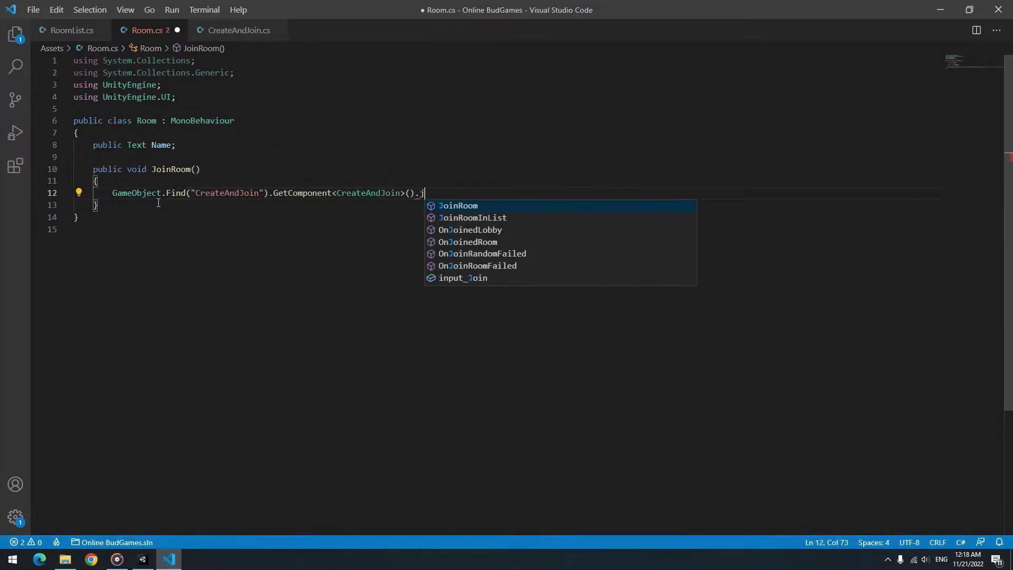
{"action": "type", "text": "oi"}
{"action": "key", "text": "Tab"}
{"action": "type", "text": "("}
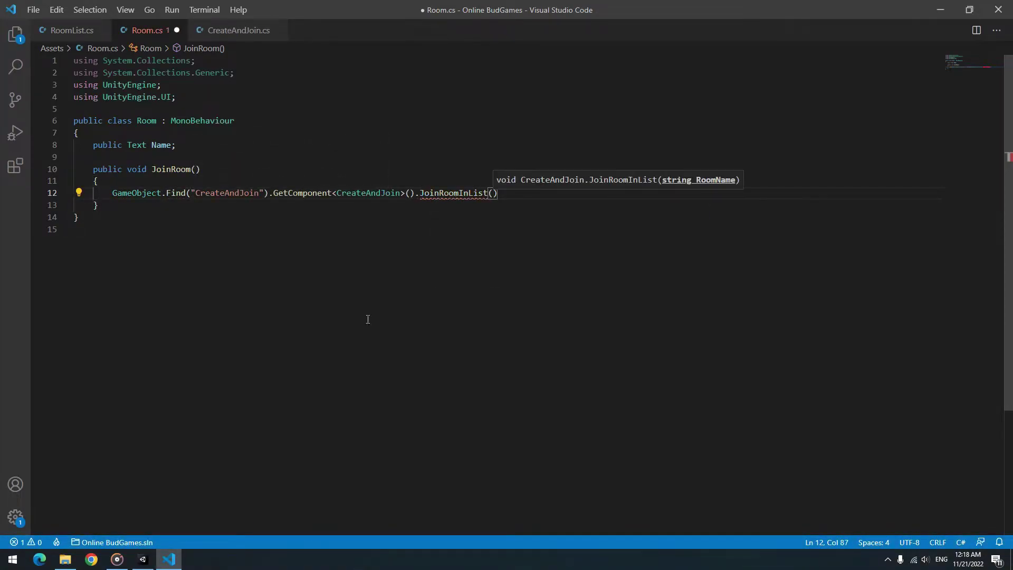
{"action": "double_click", "coordinate": [157, 146]}
{"action": "key", "text": "ctrl+c"}
{"action": "left_click", "coordinate": [492, 193]}
{"action": "key", "text": "ctrl+v"}
{"action": "type", "text": "."}
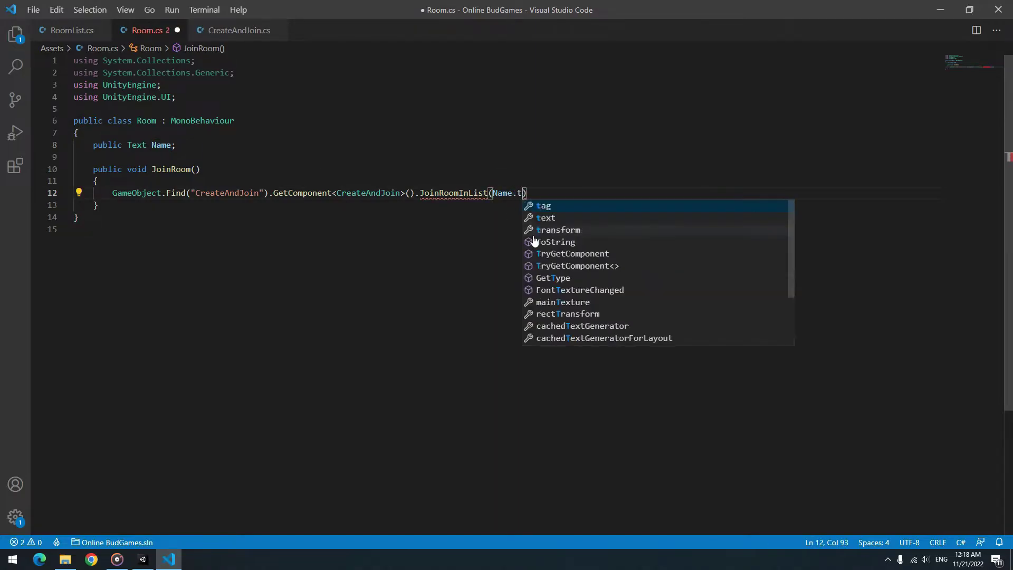
{"action": "type", "text": "text"}
{"action": "key", "text": "ctrl+s"}
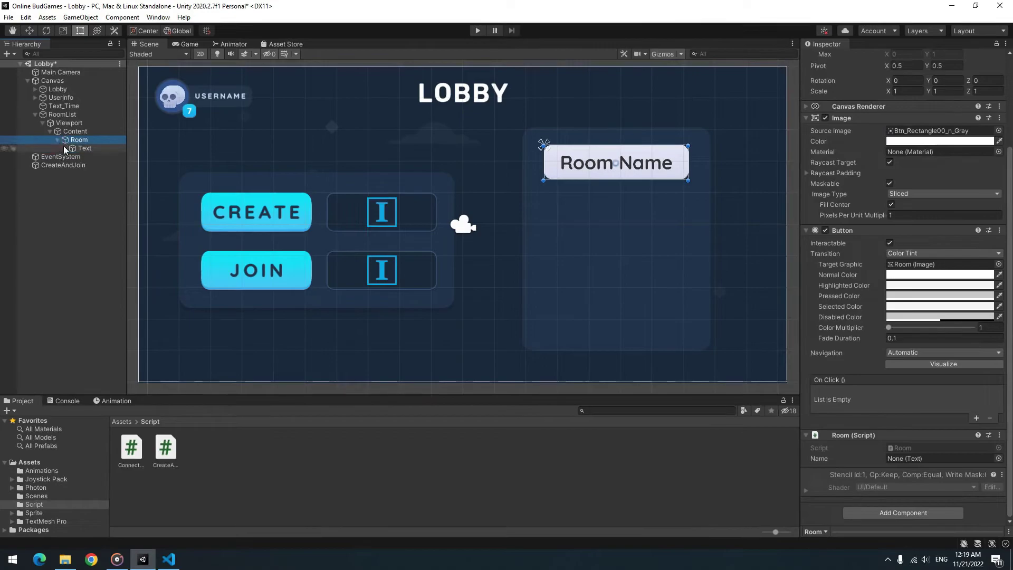
Step: Link the Text child to Room's Name slot and make its click call Room.JoinRoom
{"action": "left_click_drag", "start_coordinate": [77, 152], "coordinate": [909, 460]}
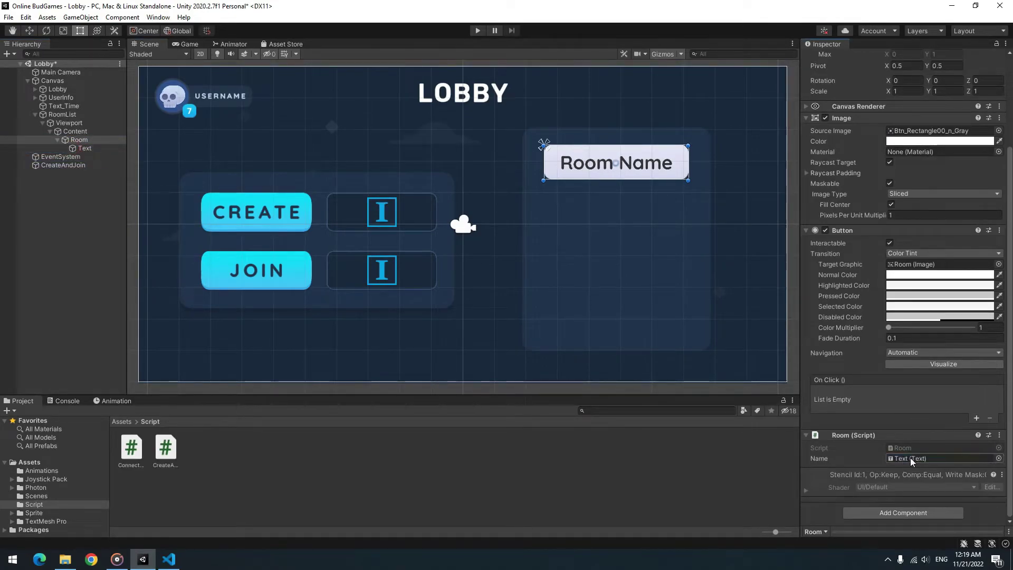
{"action": "left_click", "coordinate": [977, 419]}
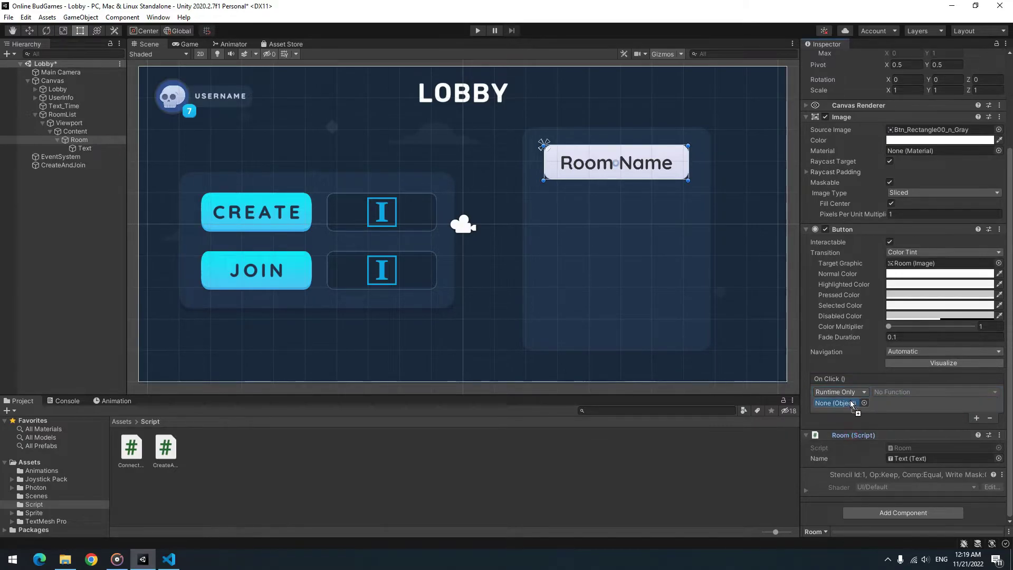
{"action": "left_click_drag", "start_coordinate": [851, 401], "coordinate": [851, 402]}
{"action": "left_click", "coordinate": [893, 393]}
{"action": "mouse_move", "coordinate": [910, 477]}
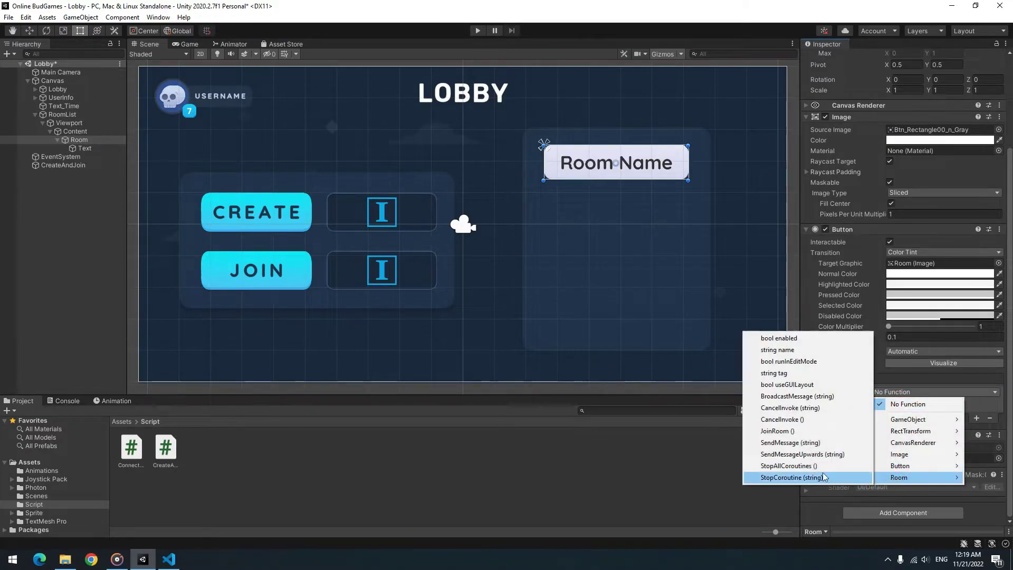
{"action": "left_click", "coordinate": [777, 431]}
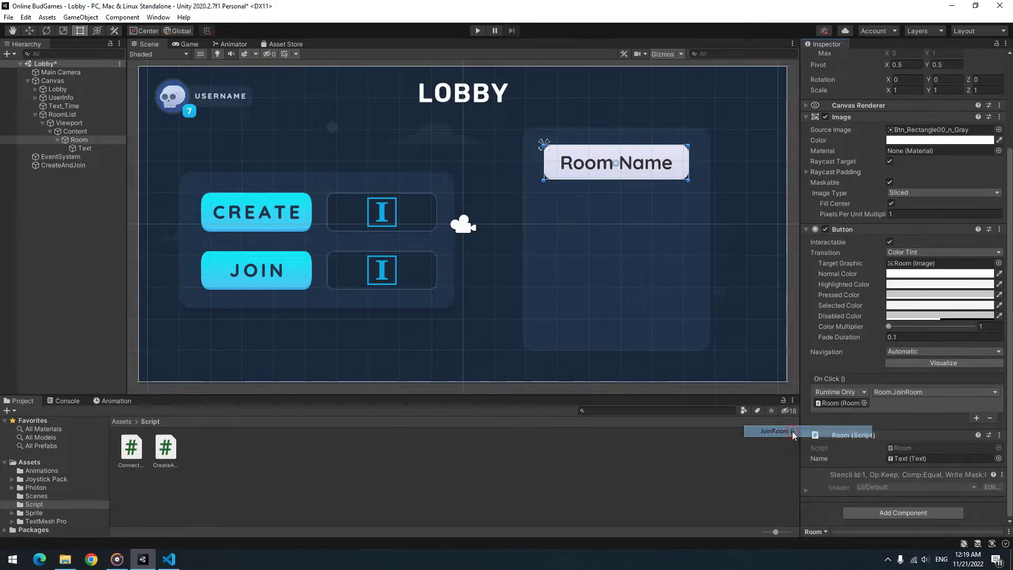
Step: Save Room as a prefab asset, delete the scene copy, and place a prefab instance under Content
{"action": "left_click_drag", "start_coordinate": [476, 250], "coordinate": [579, 456]}
{"action": "left_click", "coordinate": [479, 263]}
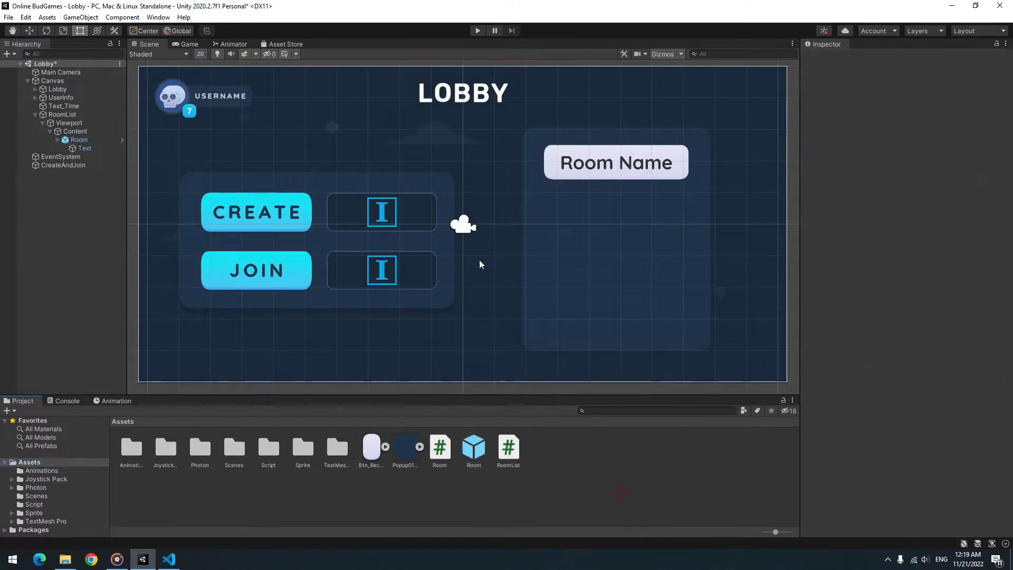
{"action": "left_click", "coordinate": [80, 139]}
{"action": "key", "text": "Delete"}
{"action": "left_click_drag", "start_coordinate": [480, 453], "coordinate": [75, 131]}
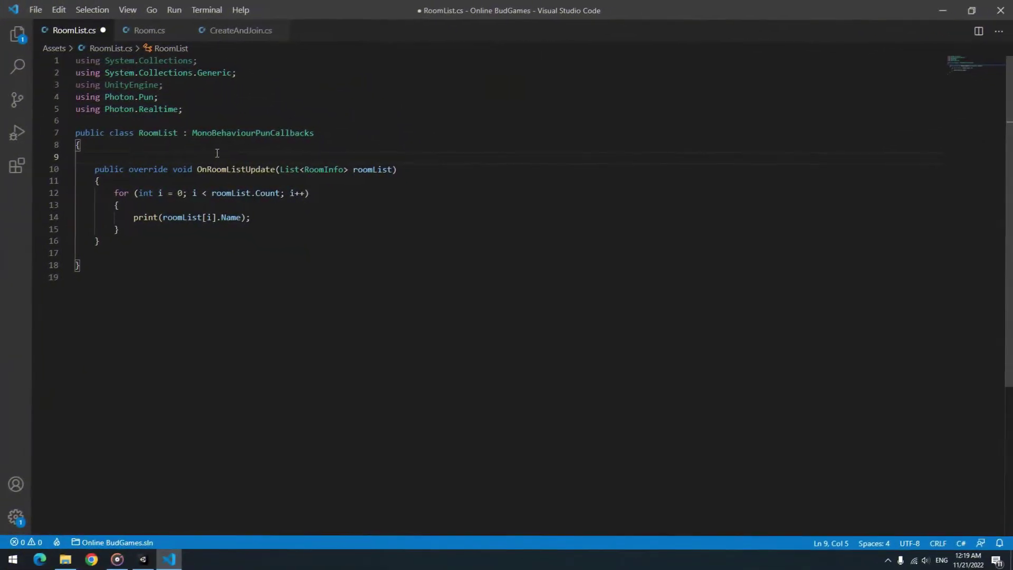
Step: Declare a public GameObject RoomPrefab field in RoomList.cs
{"action": "type", "text": "pu"}
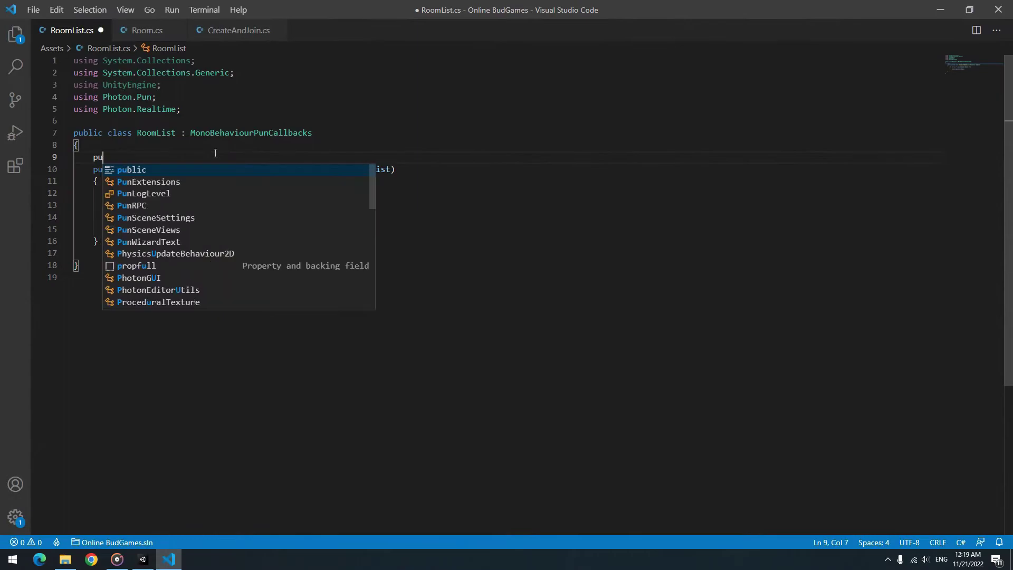
{"action": "type", "text": "blic GameObject RoomPrefab;"}
{"action": "key", "text": "Return"}
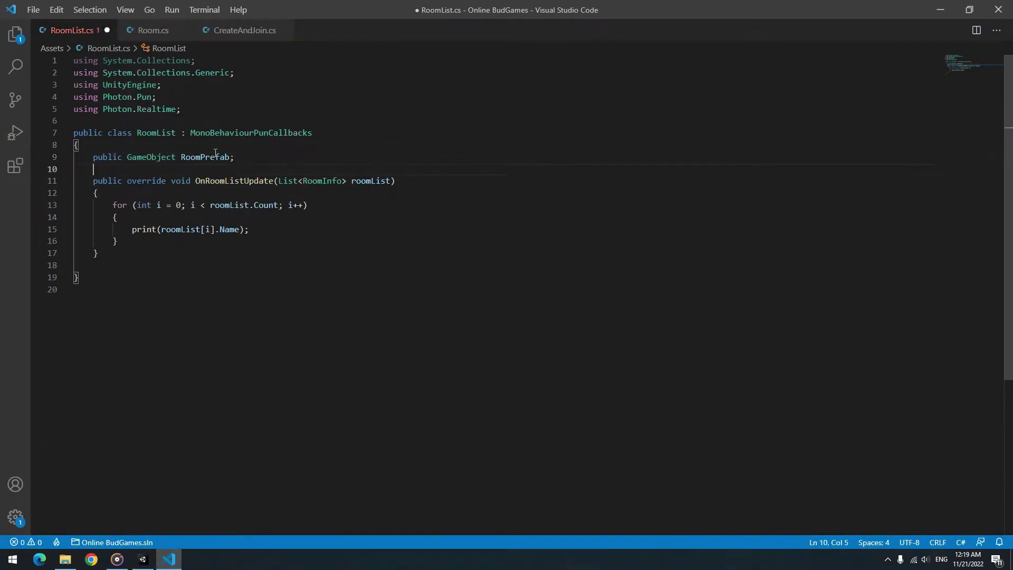
{"action": "left_click_drag", "start_coordinate": [132, 229], "coordinate": [271, 231]}
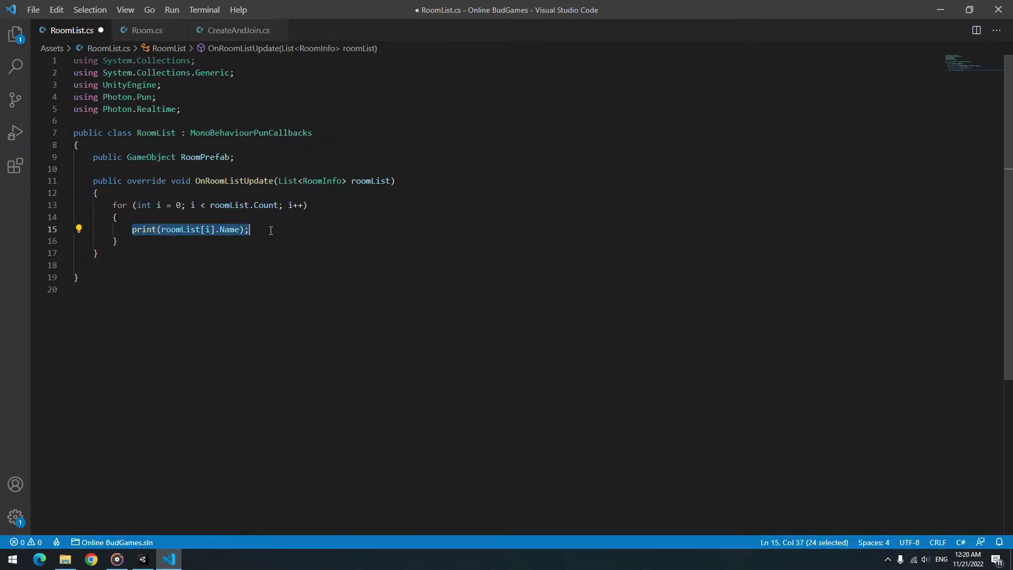
{"action": "left_click", "coordinate": [271, 231]}
{"action": "key", "text": "Return"}
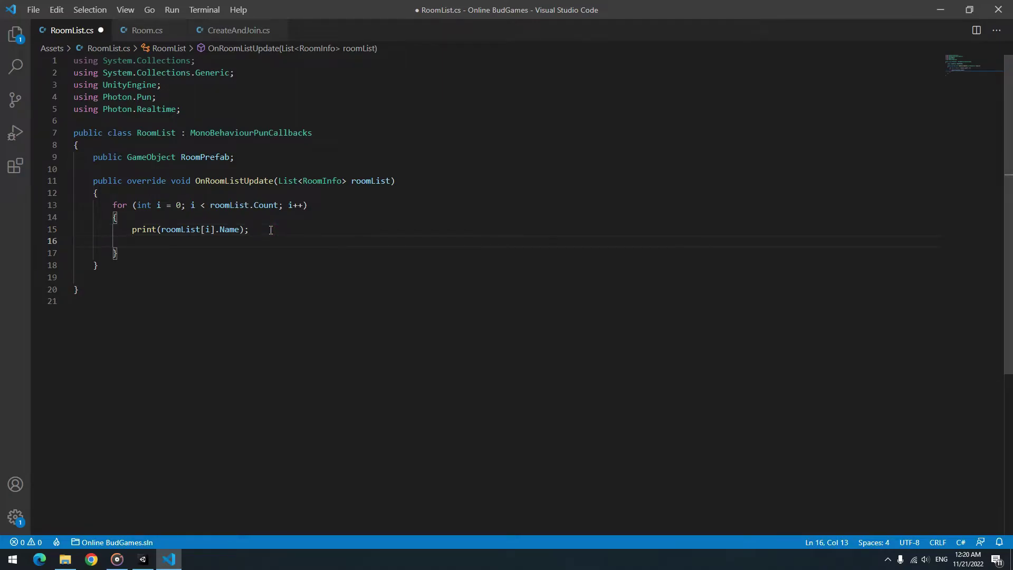
Step: In the loop, instantiate RoomPrefab at Vector3.zero under Content and store it as GameObject Room
{"action": "type", "text": "instantiate(RoomPrefab"}
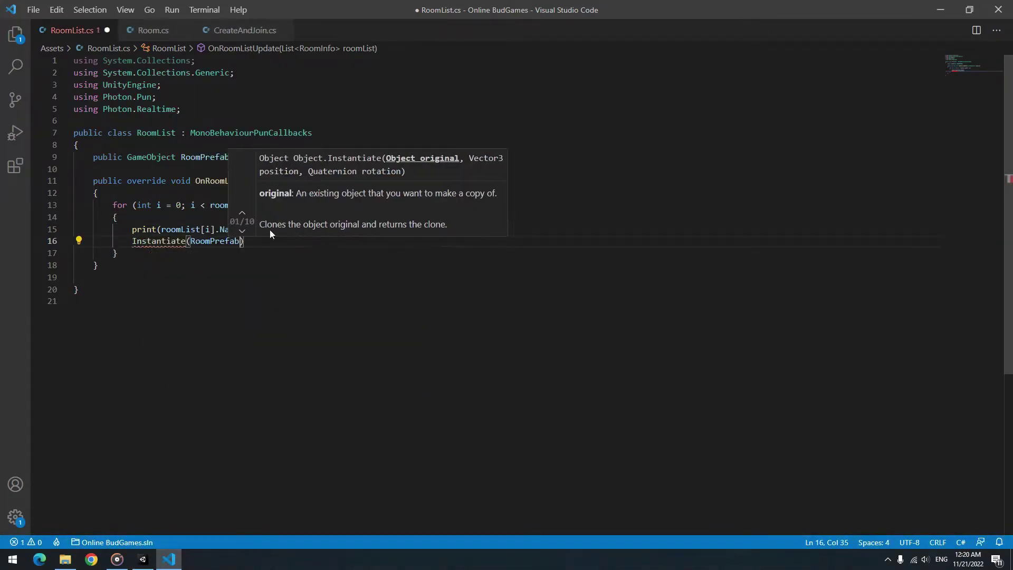
{"action": "type", "text": " , Vector3.zero , "}
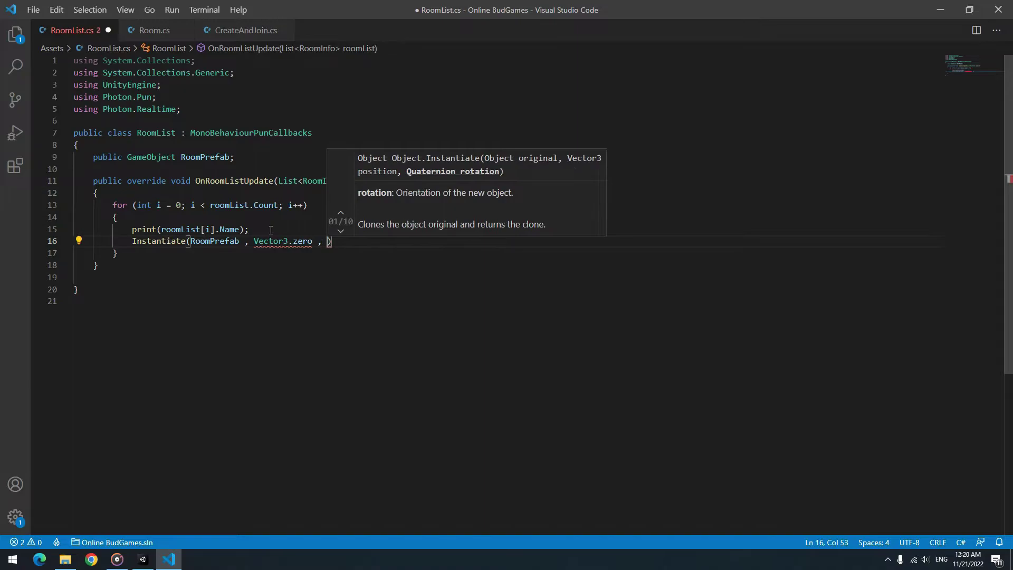
{"action": "type", "text": "qa"}
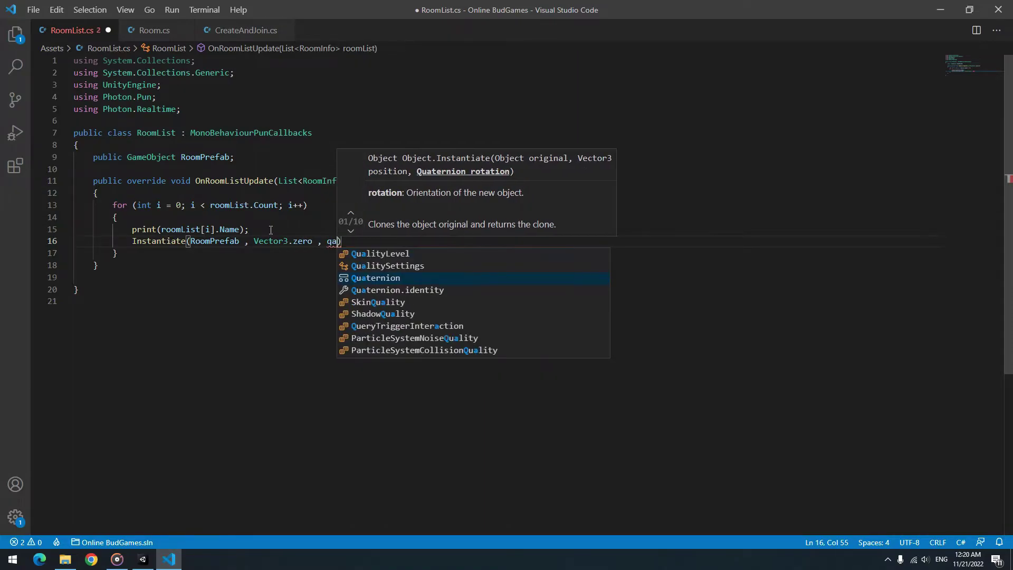
{"action": "key", "text": "Tab"}
{"action": "type", "text": "."}
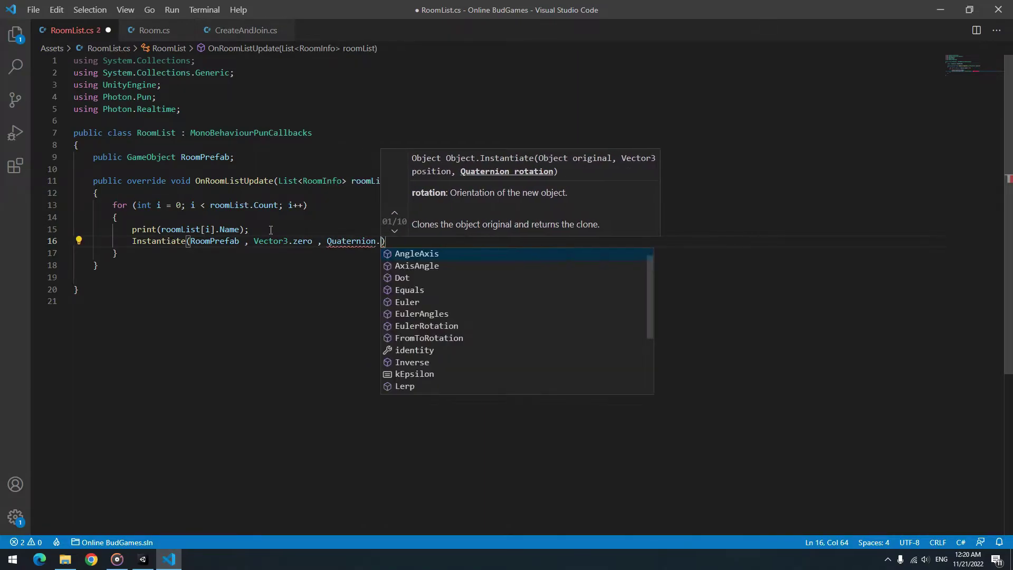
{"action": "type", "text": "id"}
{"action": "key", "text": "Tab"}
{"action": "type", "text": ", "}
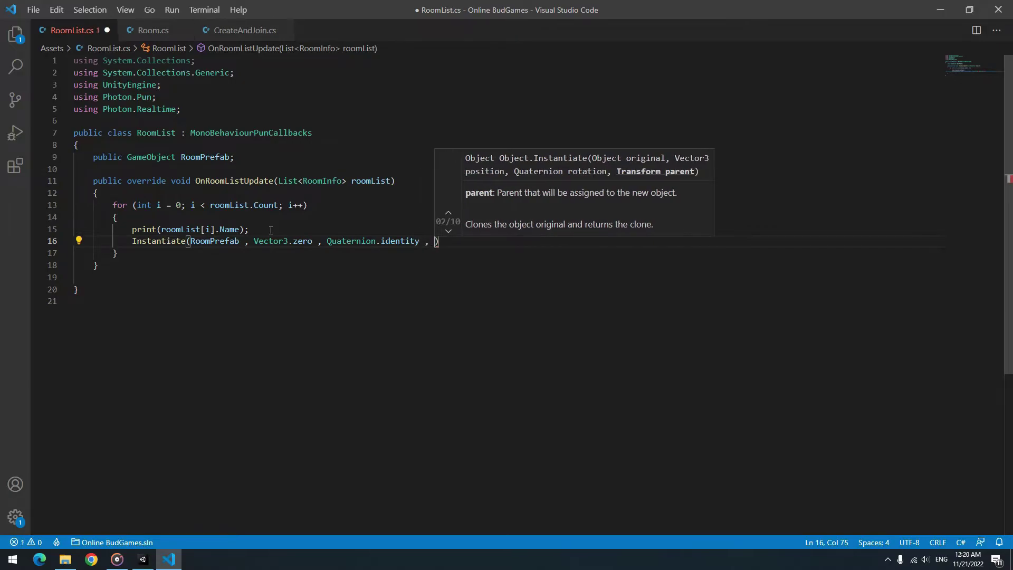
{"action": "type", "text": "GameObject.Find("}
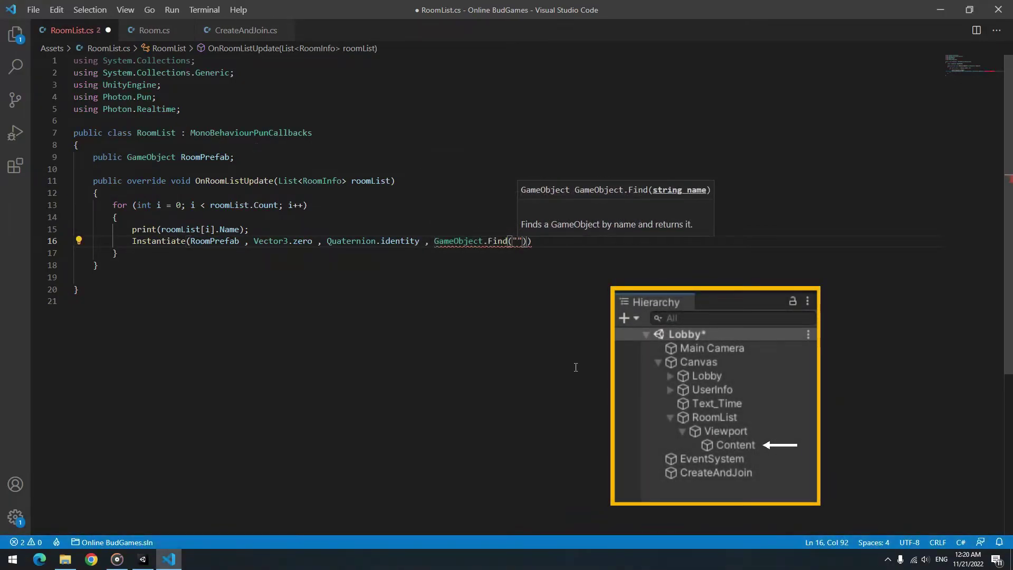
{"action": "type", "text": "\"Content\").transform"}
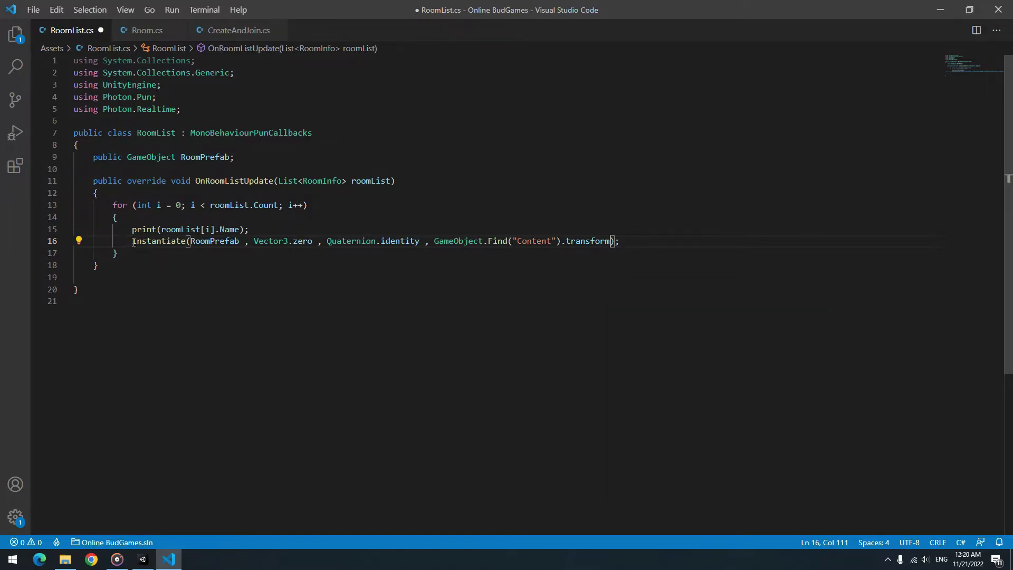
{"action": "left_click_drag", "start_coordinate": [133, 241], "coordinate": [658, 242]}
{"action": "left_click", "coordinate": [136, 252]}
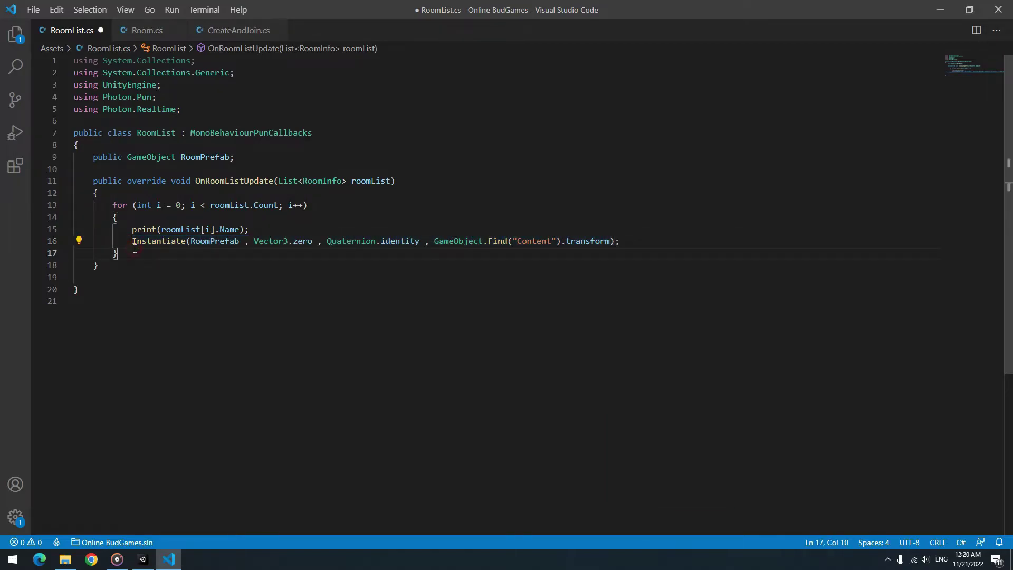
{"action": "left_click", "coordinate": [132, 241]}
{"action": "type", "text": "("}
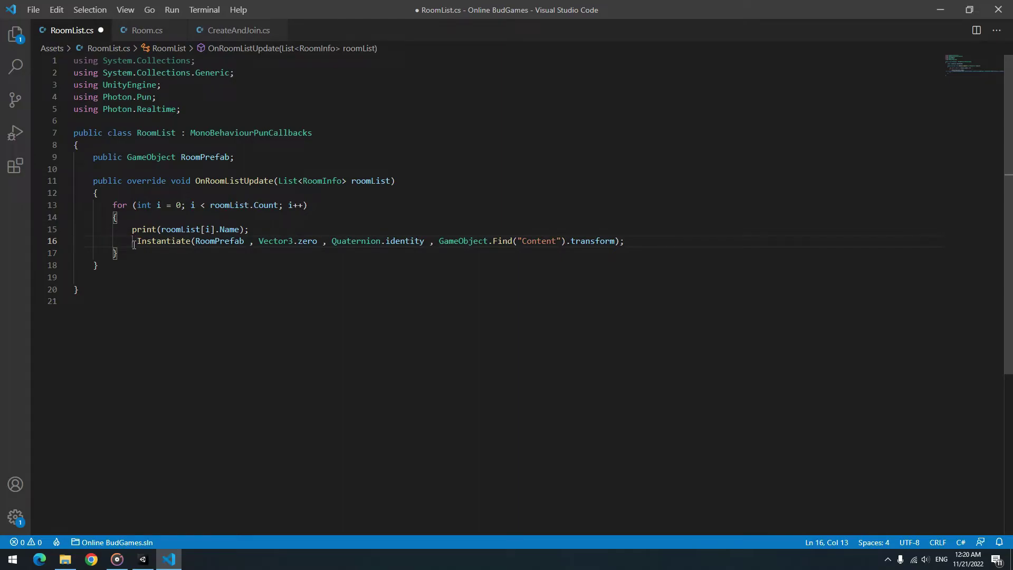
{"action": "type", "text": "GameObject Room ="}
Step: Set the new Room's Name.text to roomList[i].Name and delete the print line
{"action": "key", "text": "End"}
{"action": "key", "text": "Return"}
{"action": "type", "text": "room"}
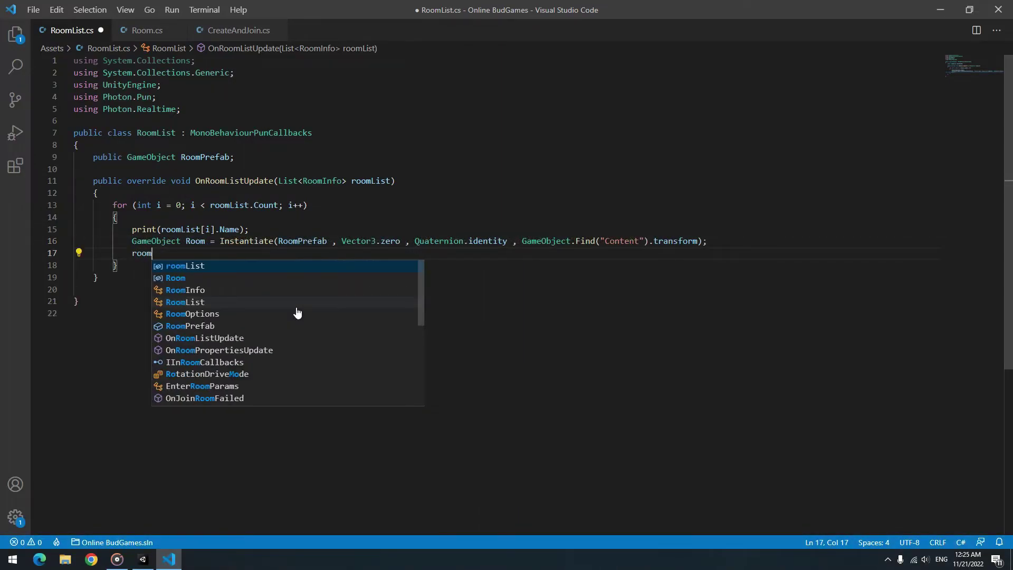
{"action": "key", "text": "Return"}
{"action": "type", "text": ".get"}
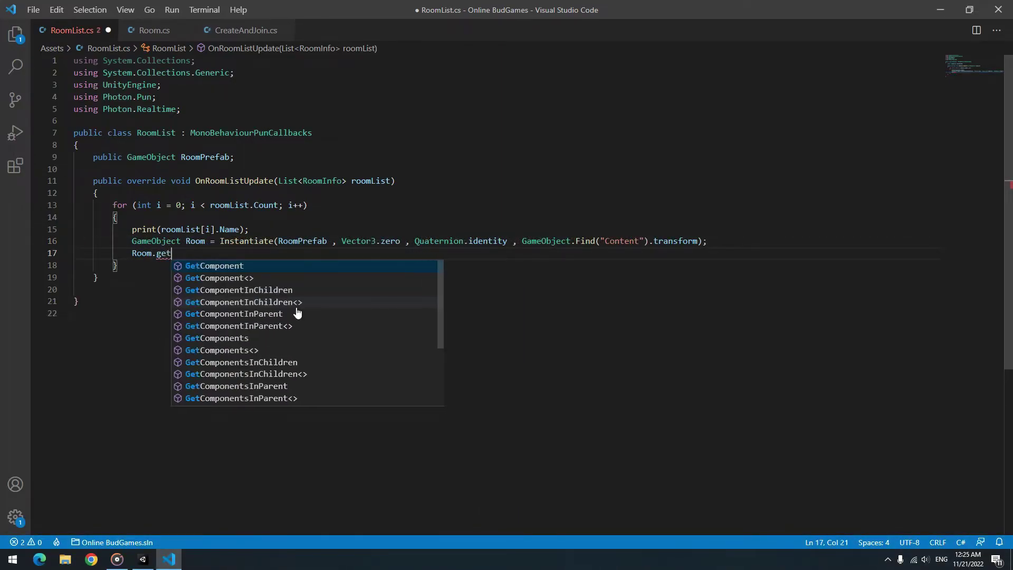
{"action": "key", "text": "Return"}
{"action": "type", "text": "<Room>("}
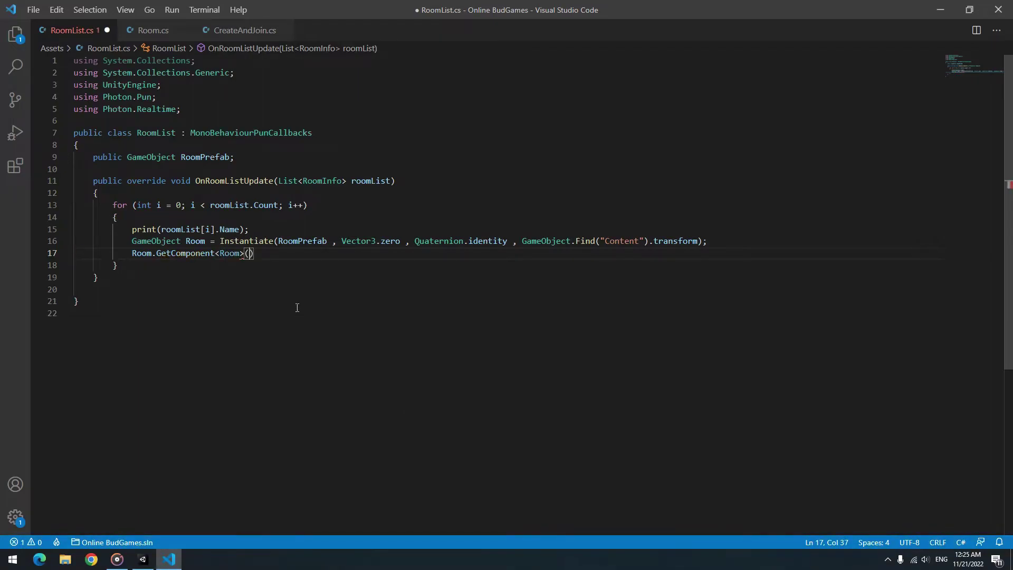
{"action": "type", "text": ").Name.text"}
{"action": "type", "text": " = "}
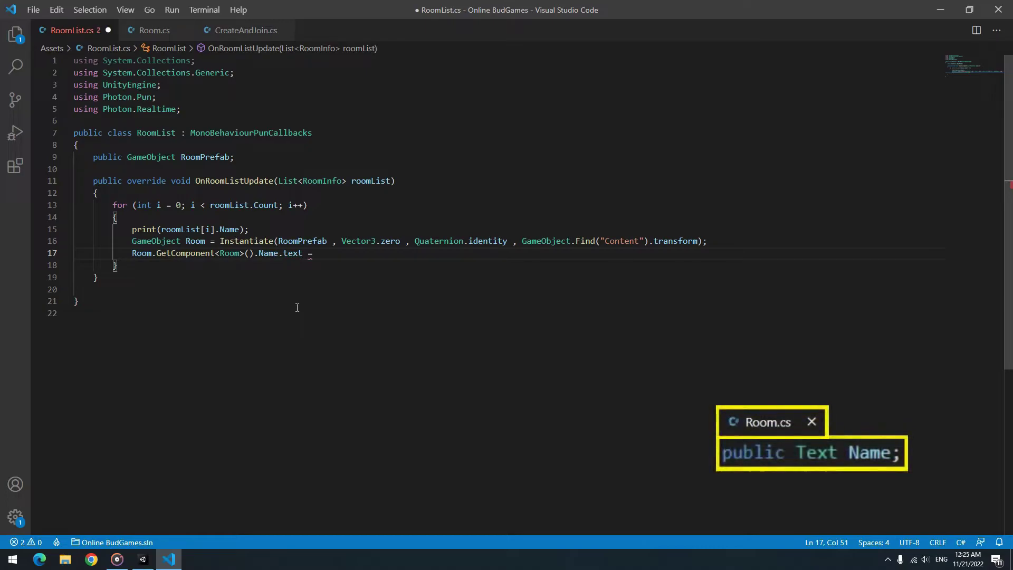
{"action": "type", "text": "roomList[i].Name"}
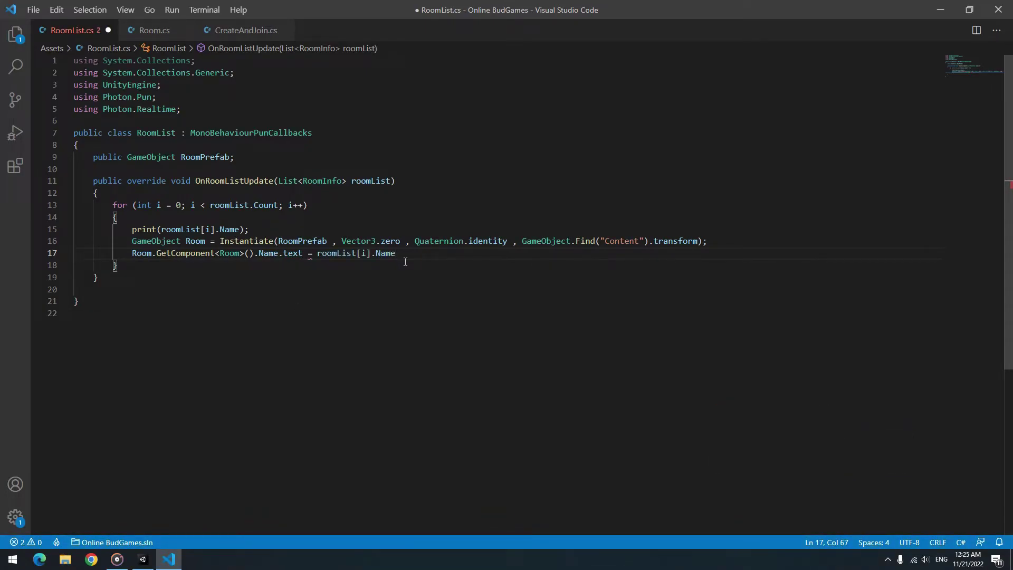
{"action": "type", "text": ";"}
{"action": "left_click_drag", "start_coordinate": [249, 229], "coordinate": [119, 217]}
{"action": "key", "text": "BackSpace"}
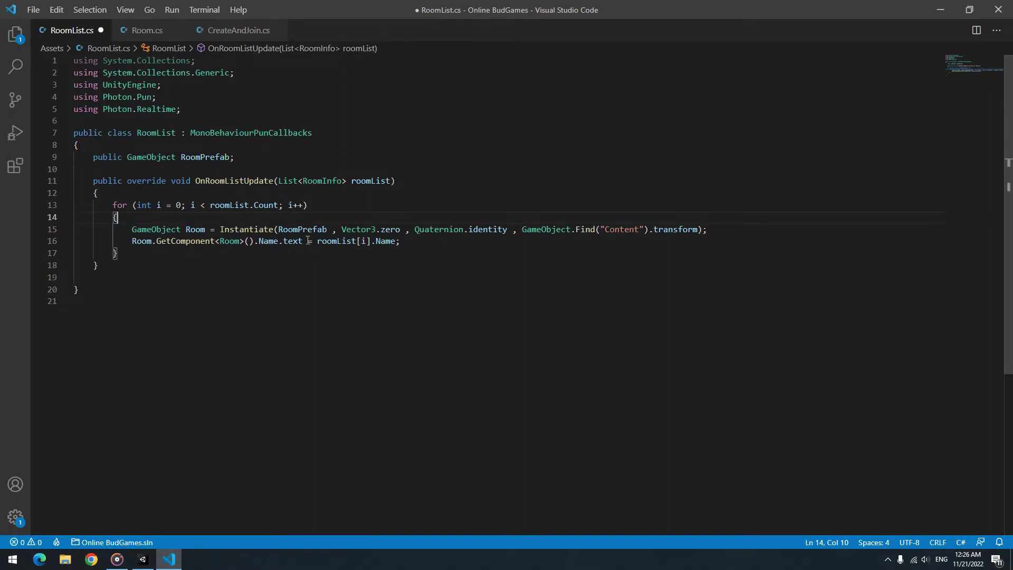
Step: Save RoomList.cs and assign the Room prefab to RoomList's Room Prefab slot
{"action": "key", "text": "ctrl+s"}
{"action": "left_click", "coordinate": [941, 9]}
{"action": "left_click", "coordinate": [57, 115]}
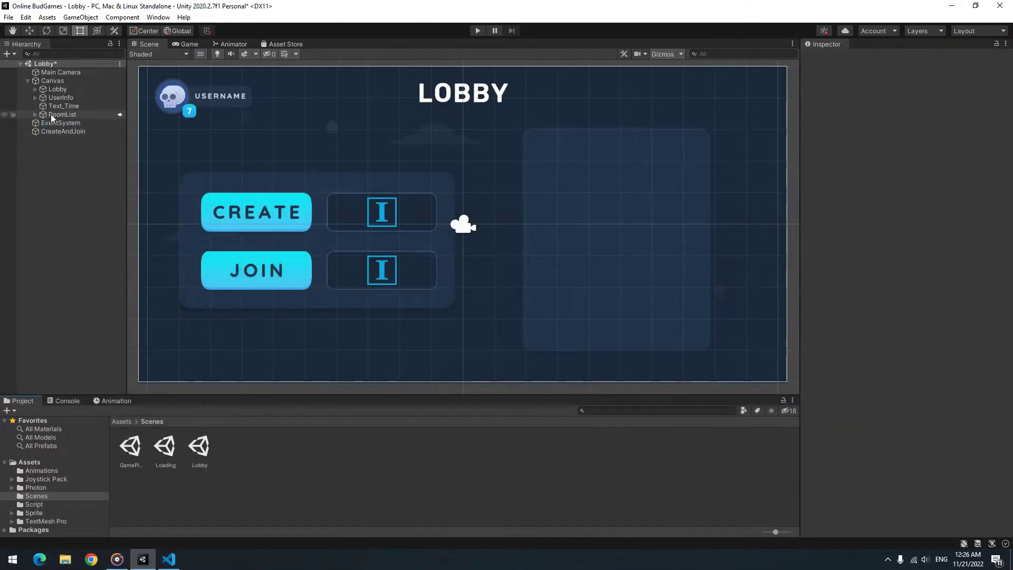
{"action": "left_click", "coordinate": [29, 463]}
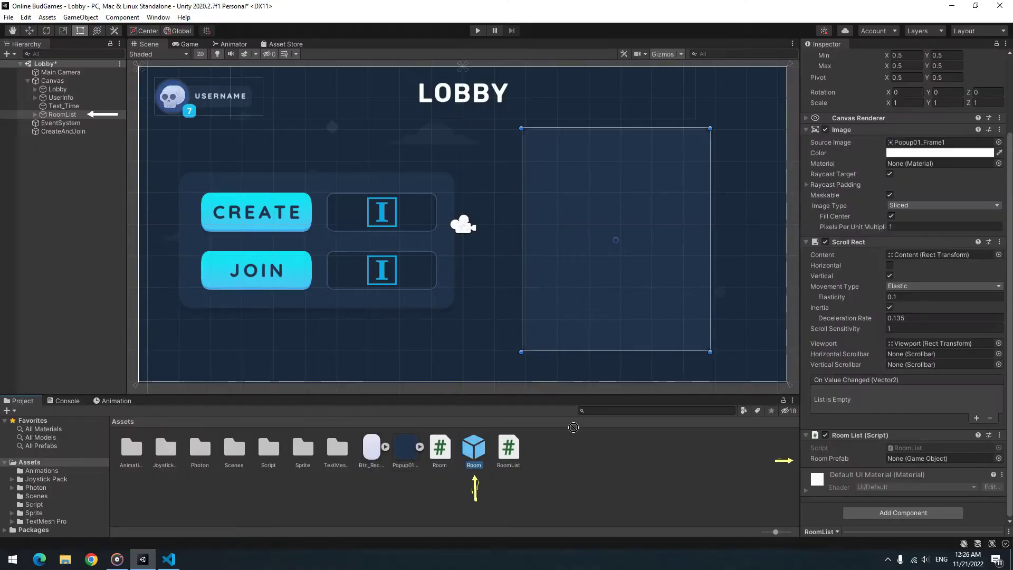
{"action": "left_click_drag", "start_coordinate": [474, 448], "coordinate": [943, 465]}
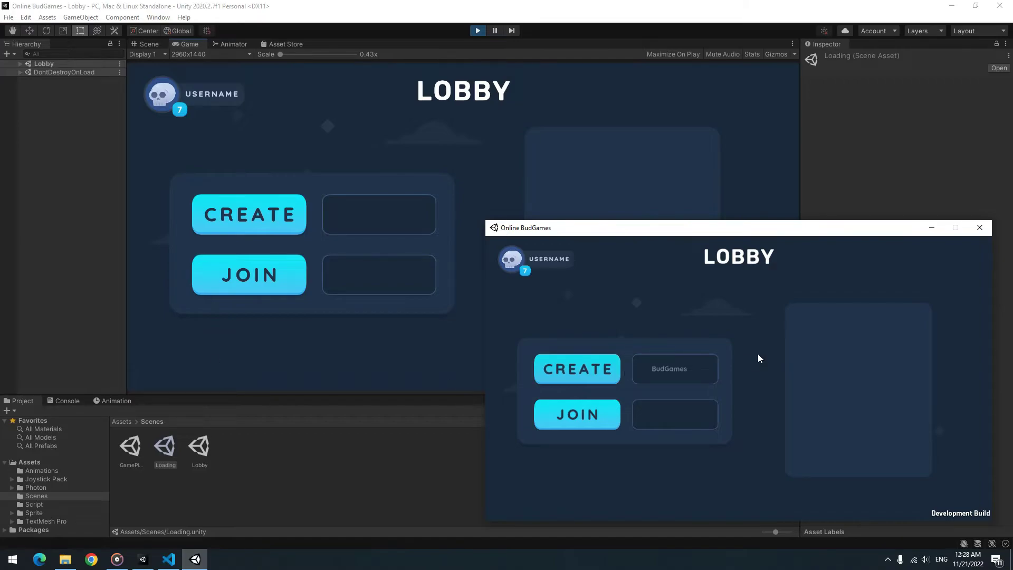
Step: Create a BudGames room in the build and join it from the lobby's room list
{"action": "left_click", "coordinate": [585, 377]}
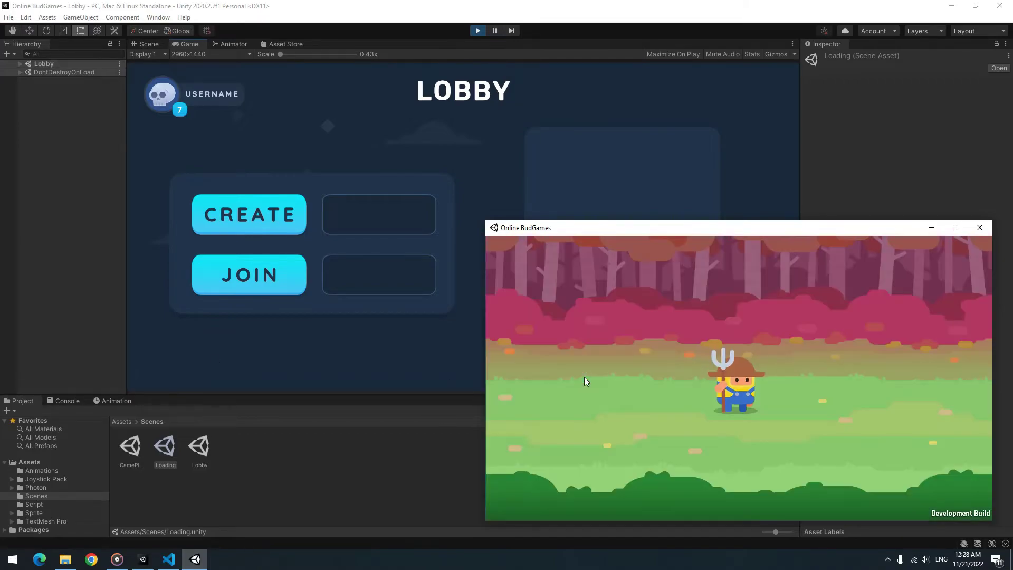
{"action": "left_click", "coordinate": [34, 301]}
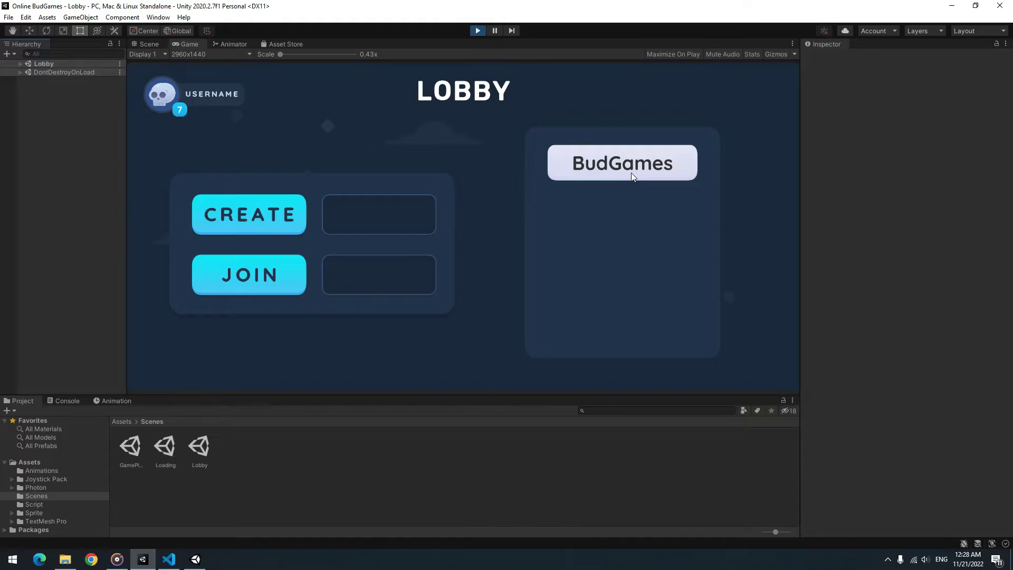
{"action": "left_click", "coordinate": [632, 174]}
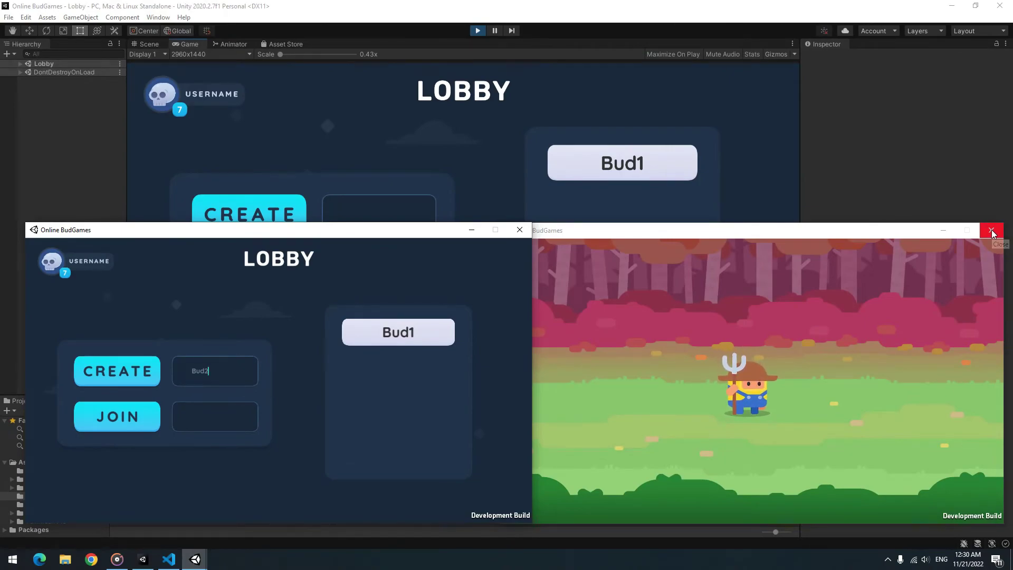
Step: Leave the current room in the build and create a Bud2 room
{"action": "left_click", "coordinate": [110, 381]}
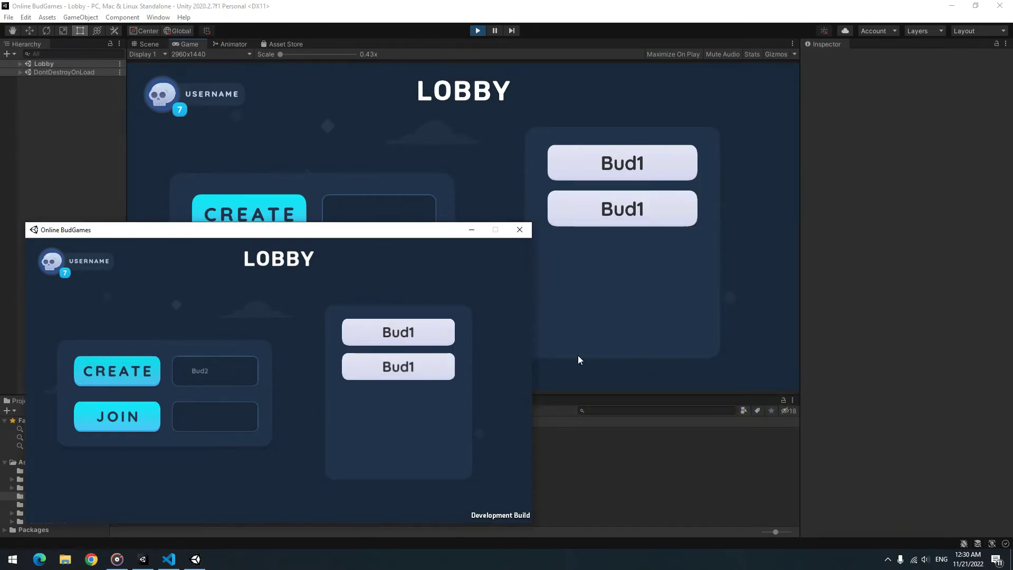
{"action": "left_click", "coordinate": [129, 374]}
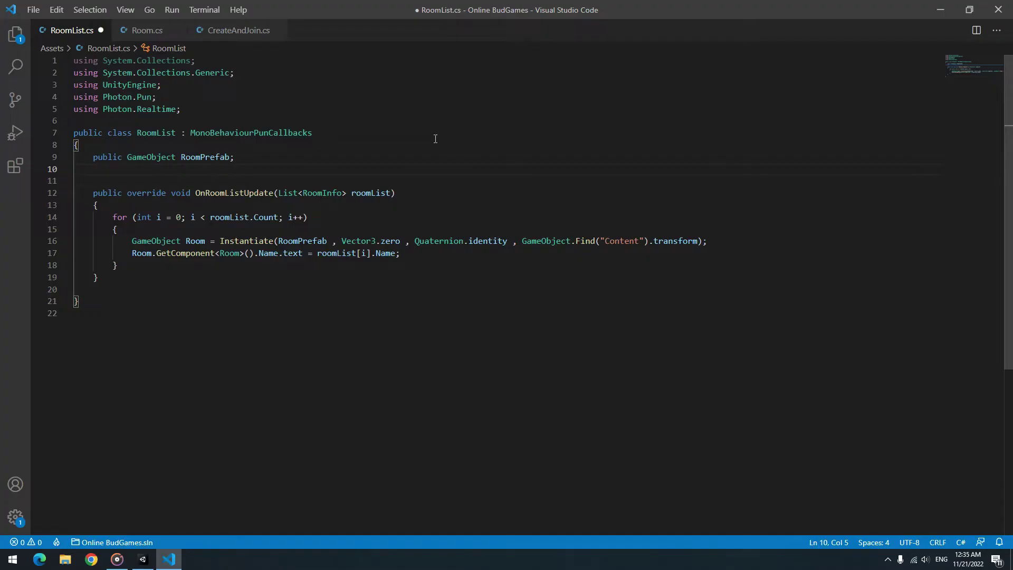
Step: Declare a public GameObject[] AllRooms field in RoomList.cs
{"action": "type", "text": "pu"}
{"action": "key", "text": "Tab"}
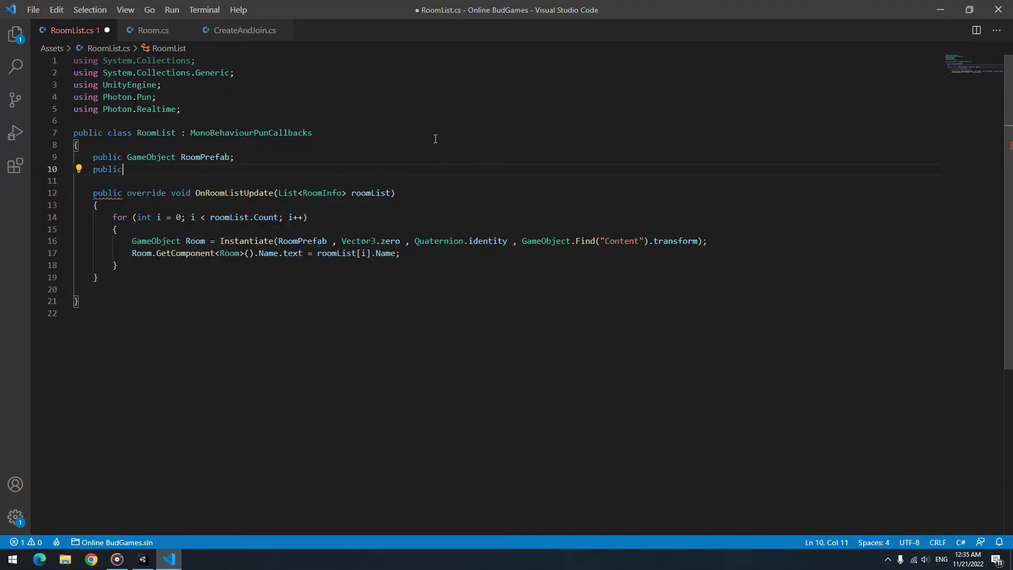
{"action": "type", "text": " GameObject[] AllRooms;"}
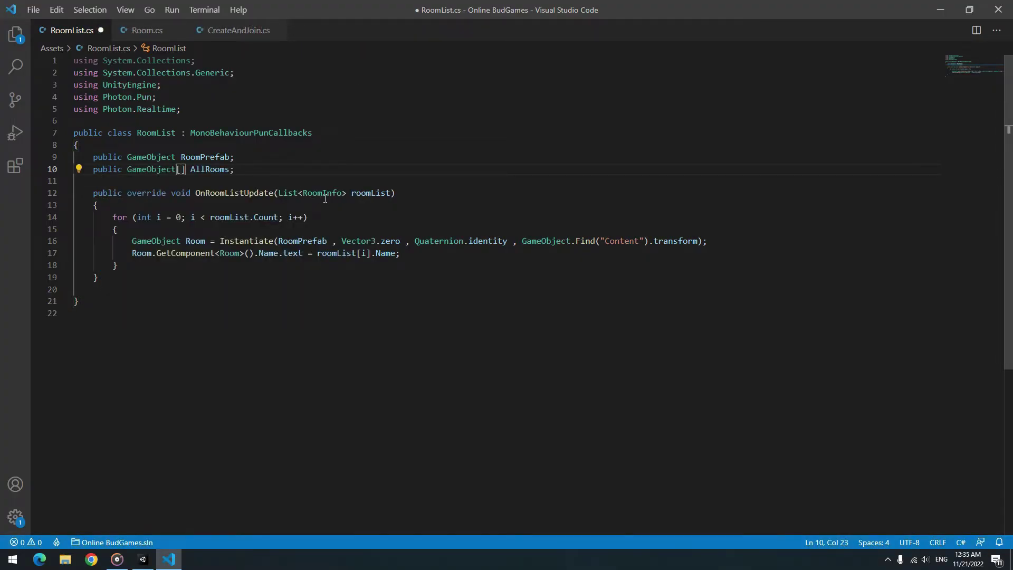
Step: Allocate AllRooms as a new GameObject[roomList.Count] at the start of the method
{"action": "left_click", "coordinate": [247, 203]}
{"action": "key", "text": "Return"}
{"action": "left_click", "coordinate": [219, 170]}
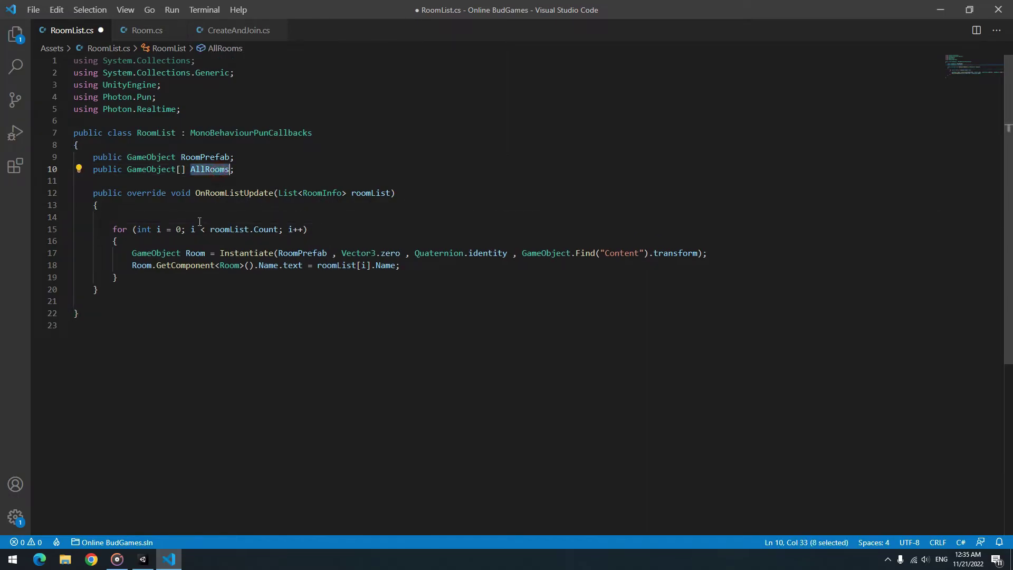
{"action": "left_click", "coordinate": [191, 216]}
{"action": "type", "text": "AllRooms."}
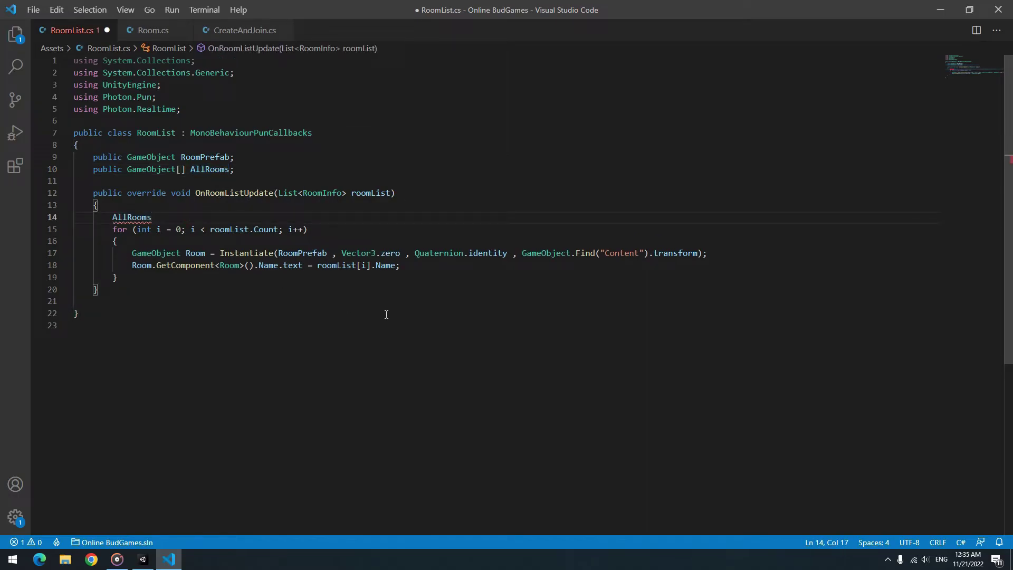
{"action": "key", "text": "BackSpace"}
{"action": "type", "text": "= new GameObject[roomList.Count];"}
{"action": "key", "text": "Return"}
{"action": "key", "text": "Return"}
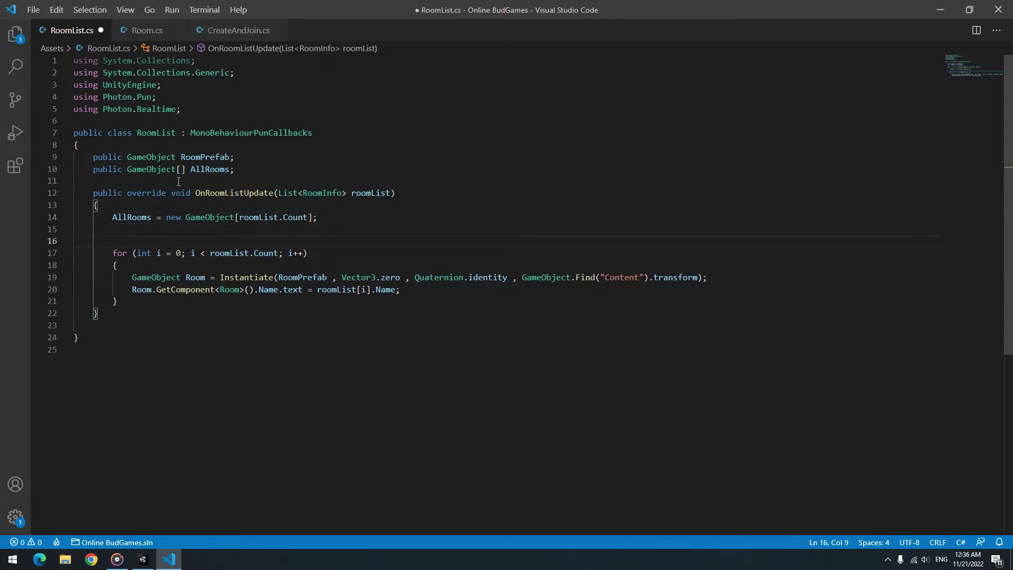
{"action": "left_click", "coordinate": [163, 204]}
{"action": "key", "text": "Return"}
{"action": "key", "text": "Return"}
Step: Add a loop over AllRooms.Length that destroys every non-null entry
{"action": "left_click", "coordinate": [159, 214]}
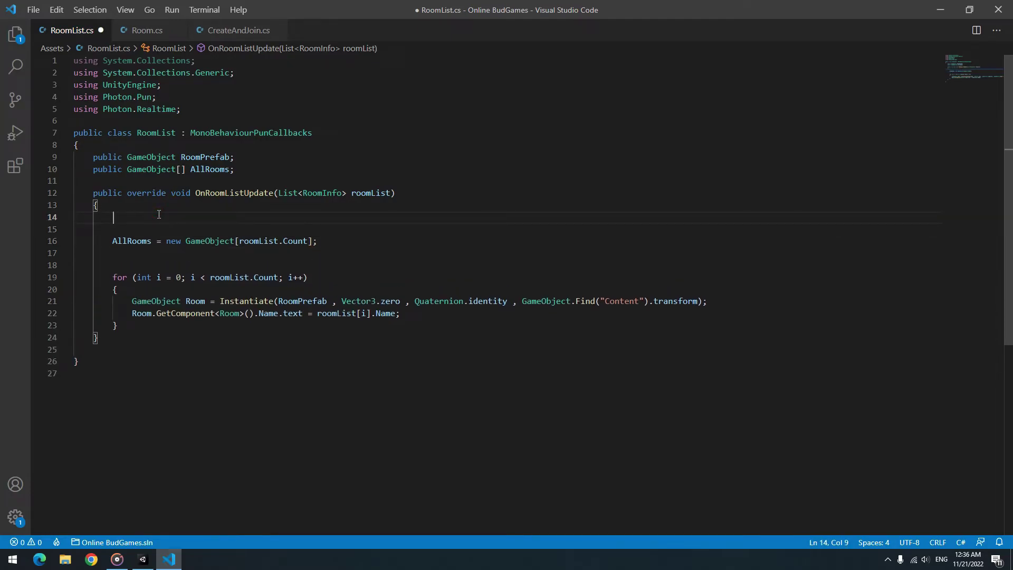
{"action": "type", "text": "for"}
{"action": "key", "text": "Tab"}
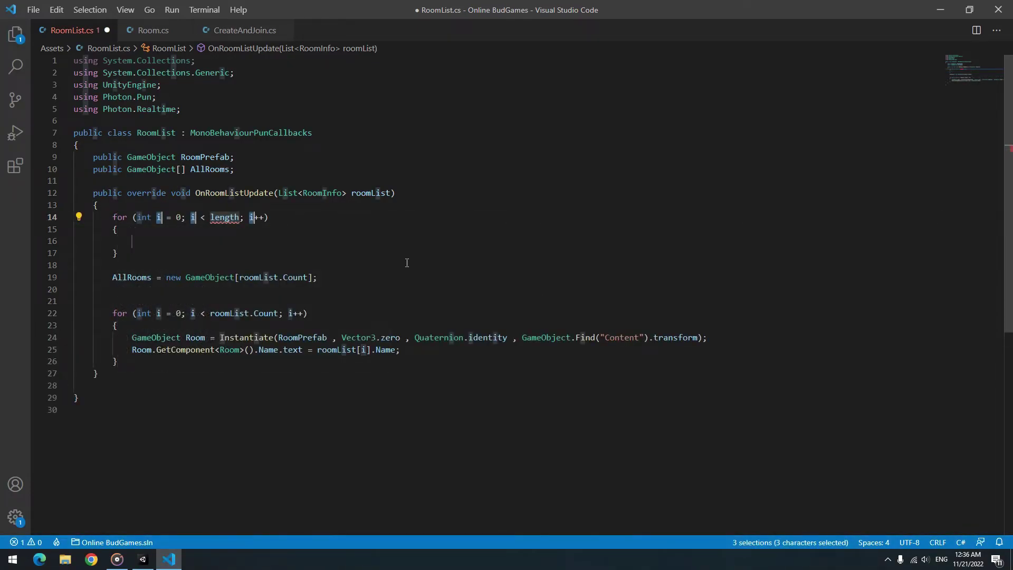
{"action": "key", "text": "Tab"}
{"action": "type", "text": "AllRooms.Length"}
{"action": "key", "text": "Tab"}
{"action": "type", "text": "if"}
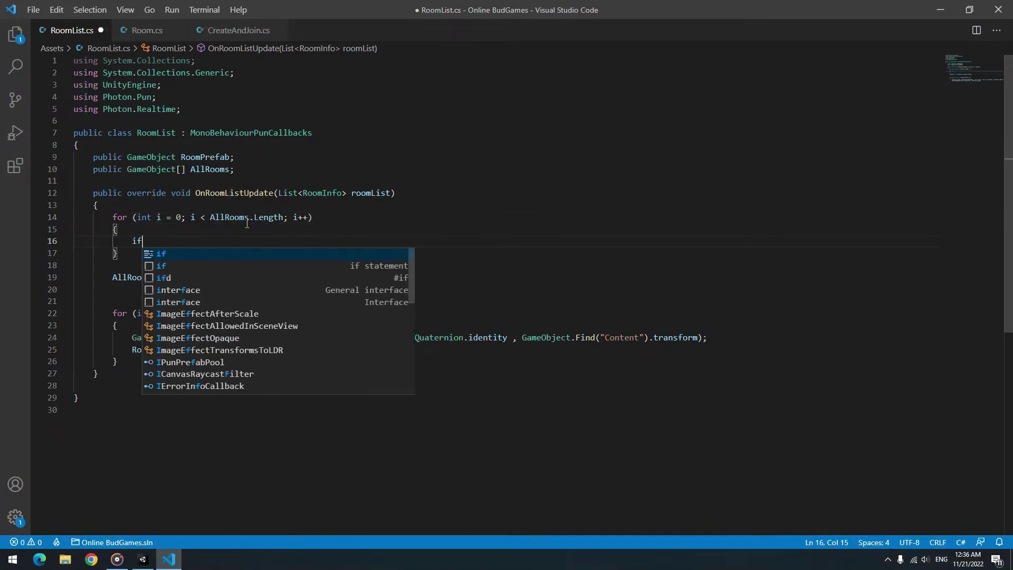
{"action": "type", "text": "(AllRooms[i] != null) {     Destroy(AllRooms[i]);"}
Step: Store each newly spawned Room in AllRooms[i]
{"action": "scroll", "coordinate": [514, 341], "scroll_direction": "down", "scroll_amount": 1}
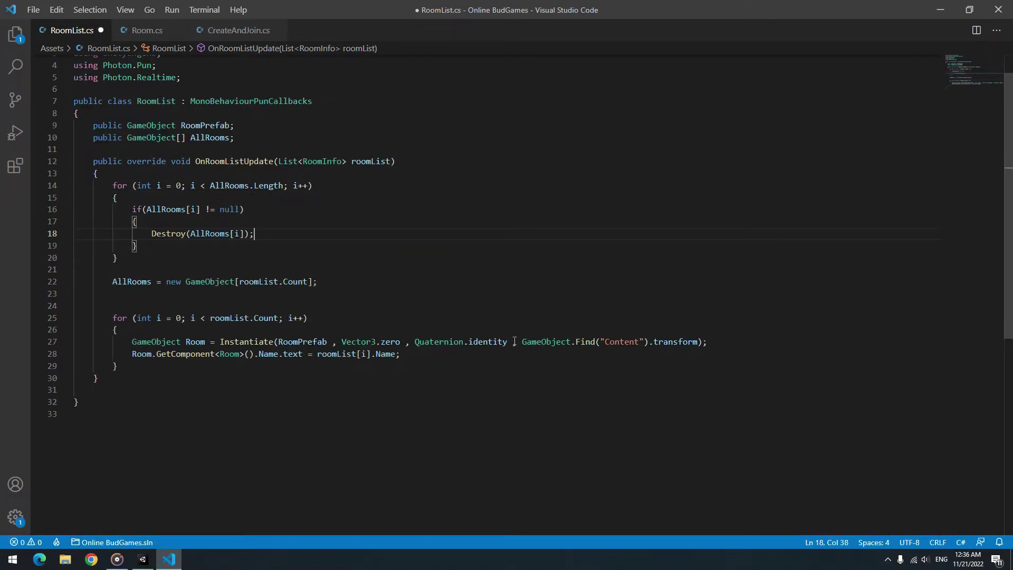
{"action": "left_click", "coordinate": [412, 359]}
{"action": "key", "text": "Return"}
{"action": "key", "text": "Return"}
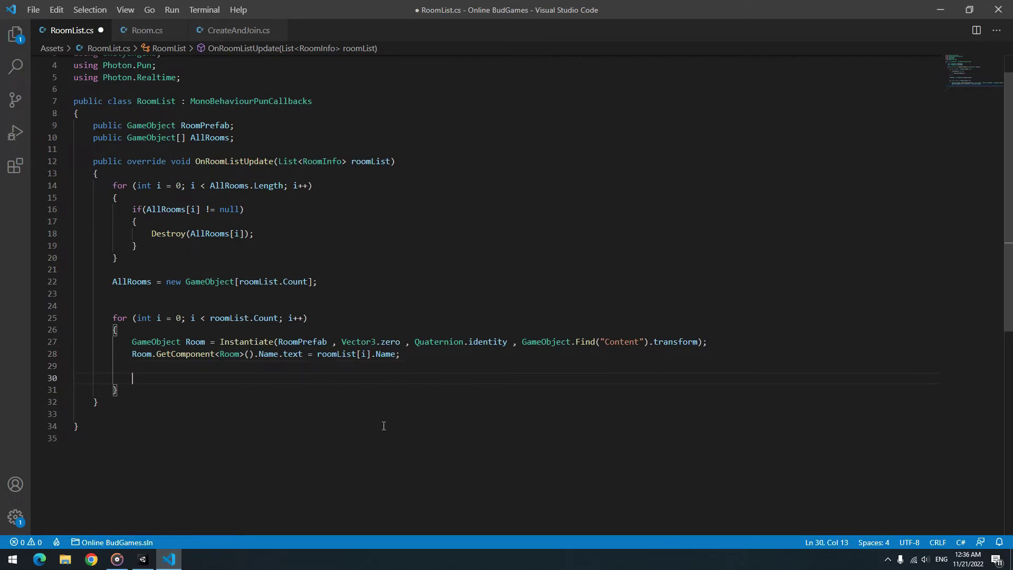
{"action": "type", "text": "AllRooms[i] = roo"}
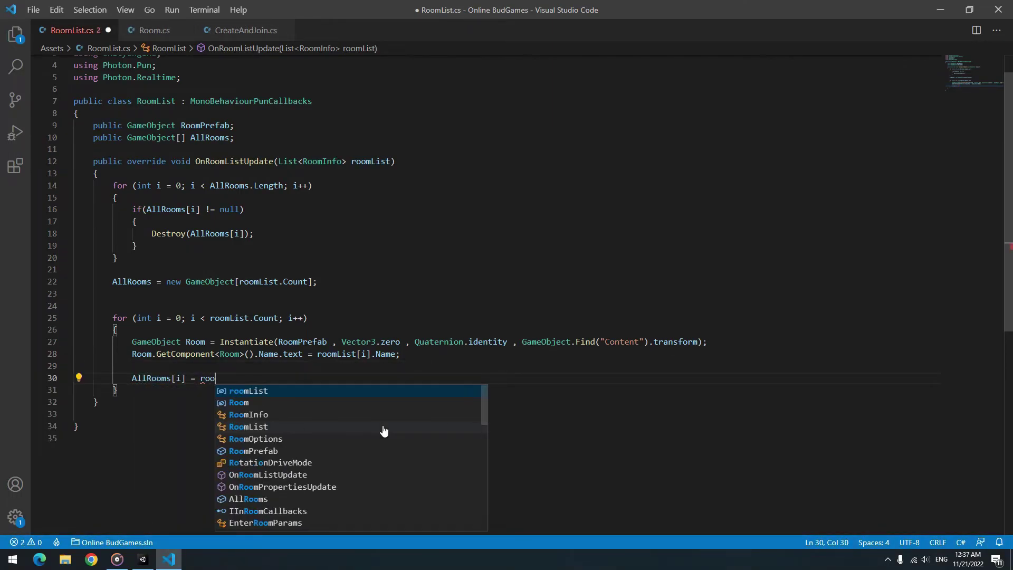
{"action": "key", "text": "Return"}
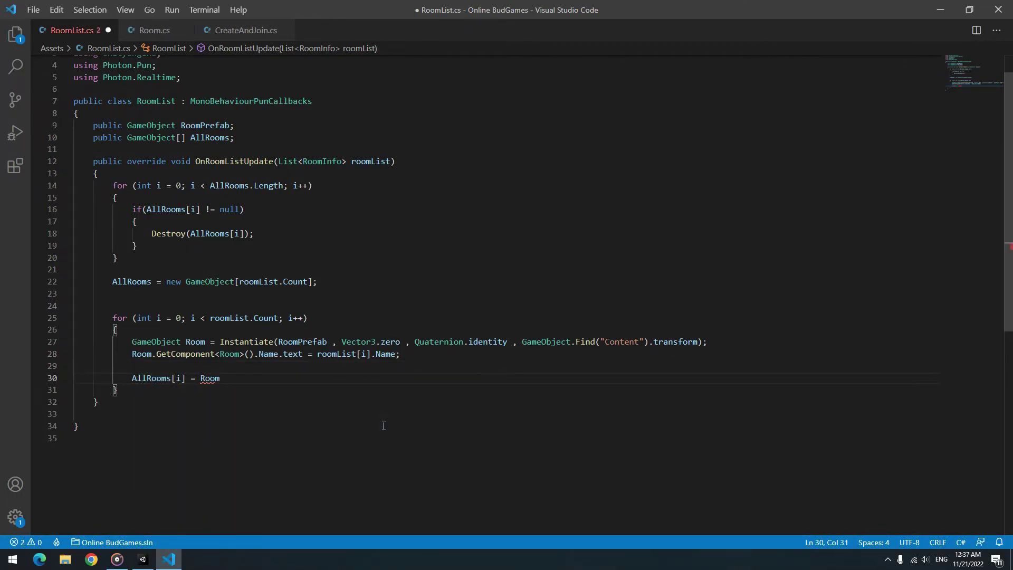
Step: Wrap the spawn code in if(roomList[i].IsOpen && roomList[i].IsVisible)
{"action": "left_click", "coordinate": [136, 330]}
{"action": "key", "text": "Return"}
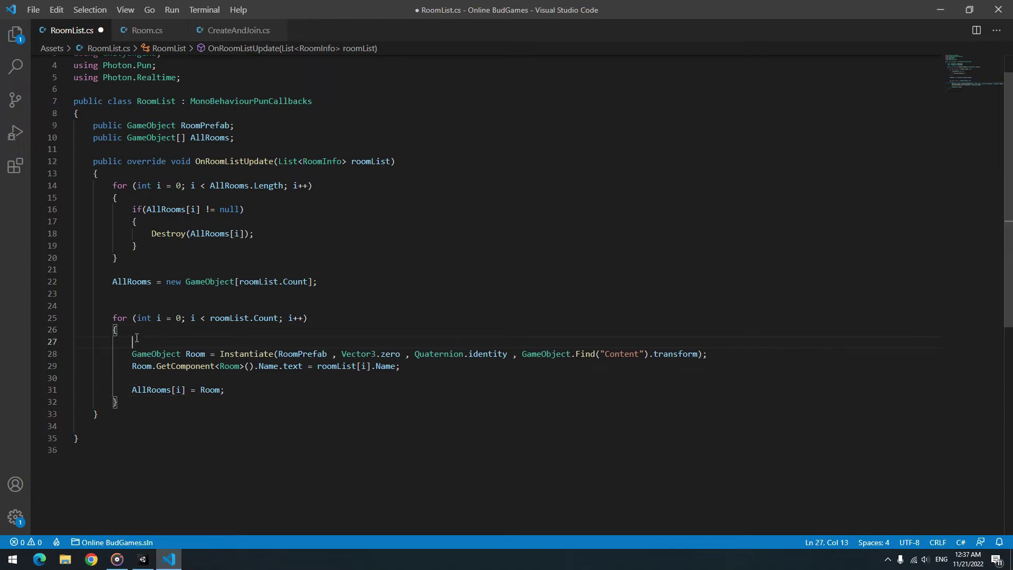
{"action": "type", "text": "if(roo"}
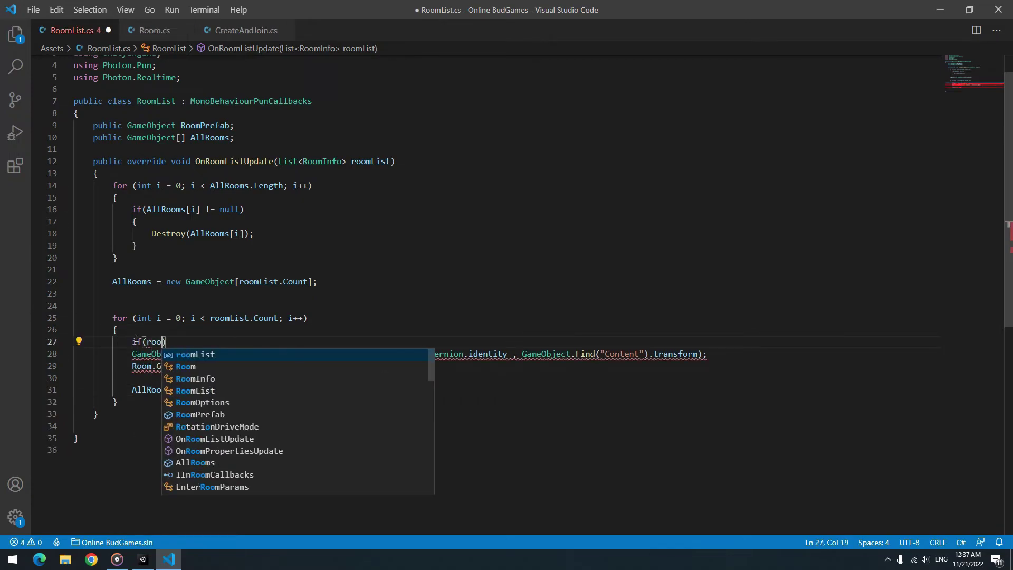
{"action": "key", "text": "Return"}
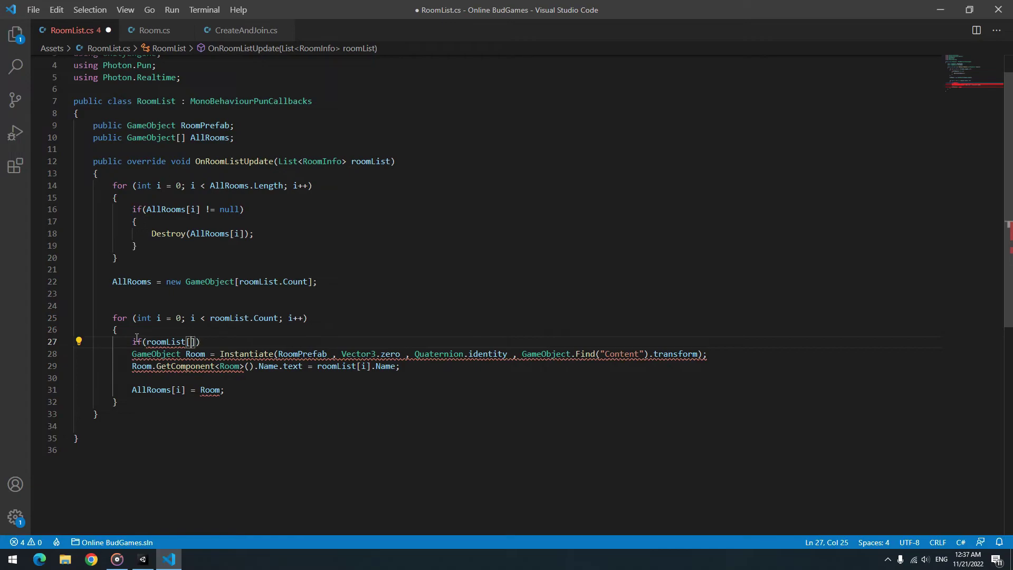
{"action": "type", "text": "i].IsOpen"}
{"action": "key", "text": "BackSpace"}
{"action": "type", "text": "roo"}
{"action": "key", "text": "Return"}
{"action": "type", "text": "[i].IsVisible"}
{"action": "key", "text": "Right"}
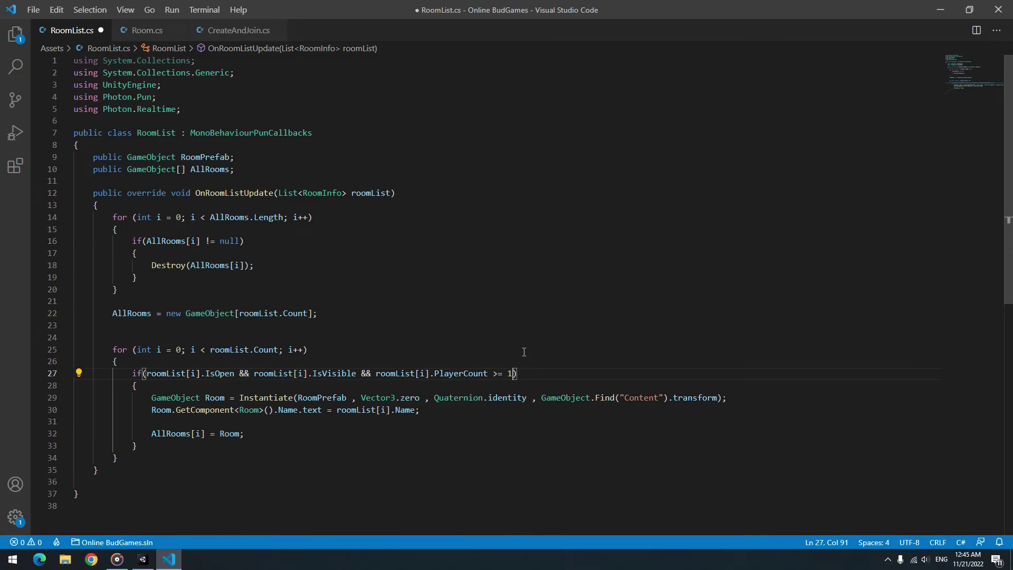
Step: Save RoomList.cs, set the All Rooms array size to 1, and save the Lobby scene
{"action": "key", "text": "ctrl+s"}
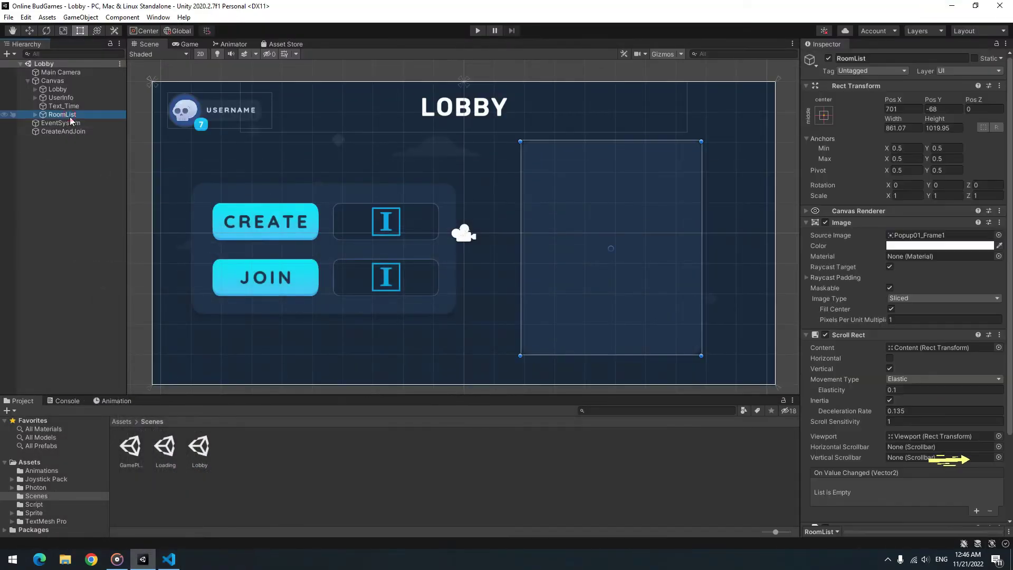
{"action": "left_click", "coordinate": [986, 458]}
{"action": "type", "text": "1"}
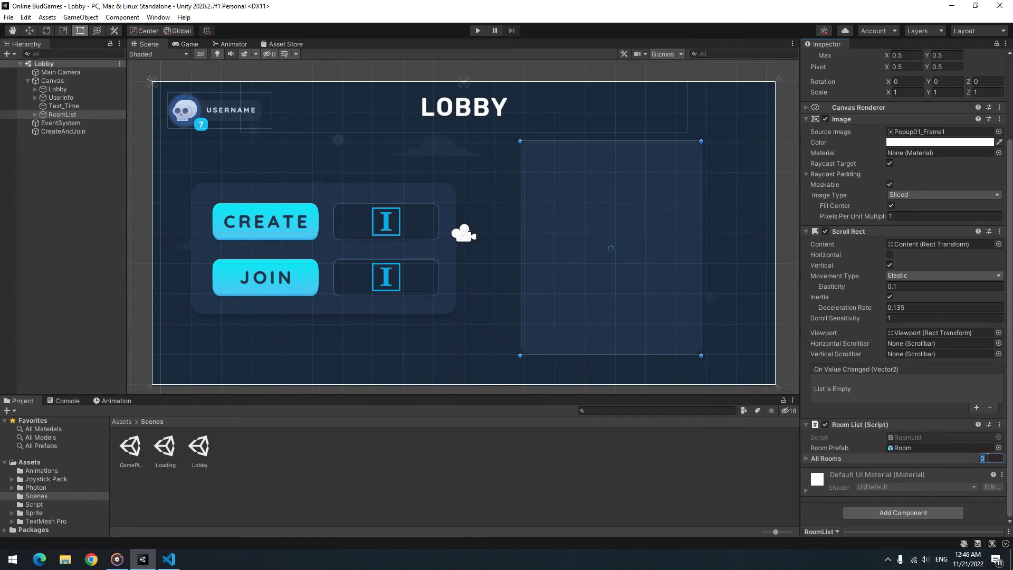
{"action": "left_click", "coordinate": [780, 473]}
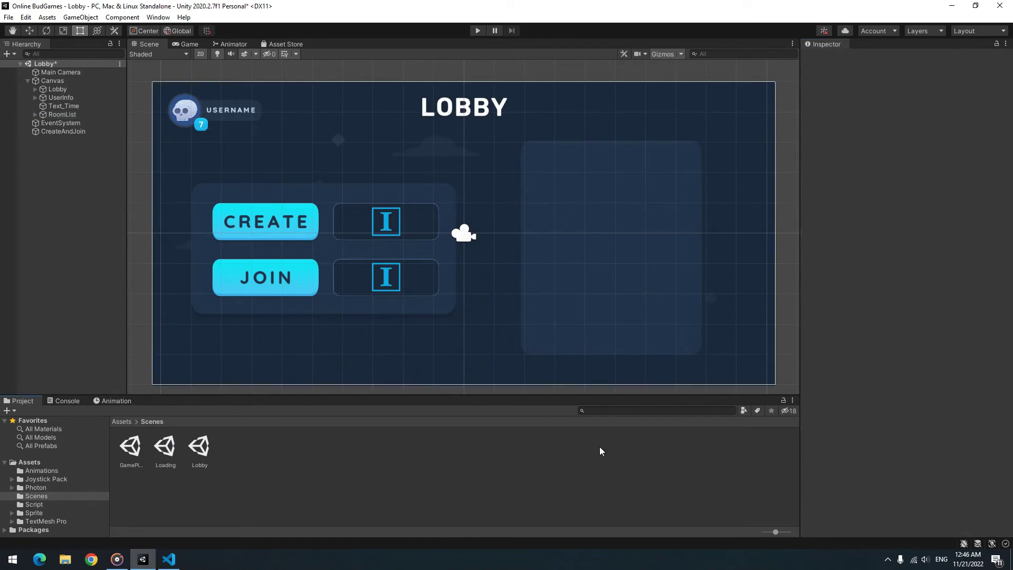
{"action": "key", "text": "ctrl+s"}
Step: Create a room named BudGames from the standalone build's create field
{"action": "type", "text": "Bud"}
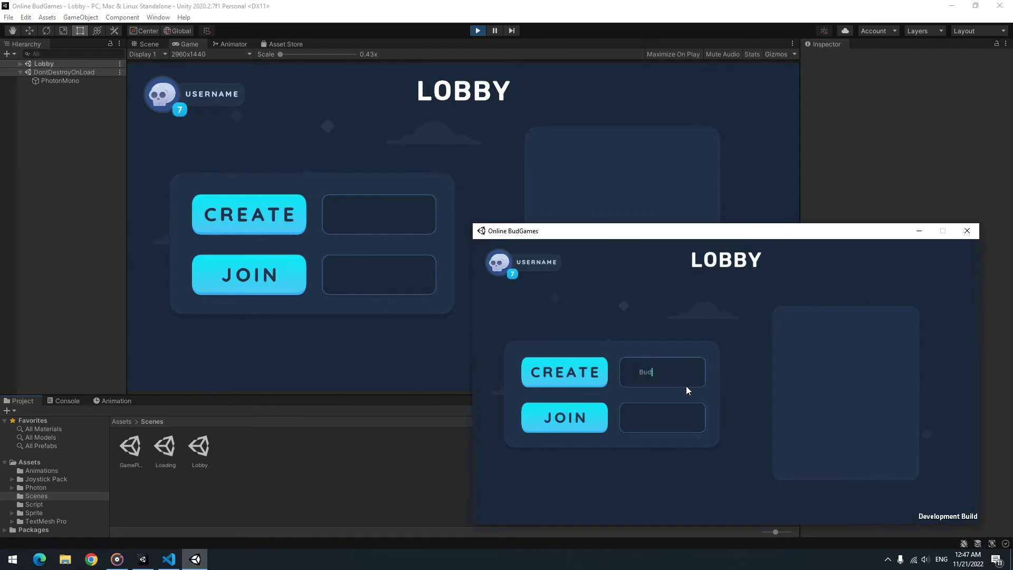
{"action": "type", "text": "Games"}
{"action": "left_click", "coordinate": [583, 368]}
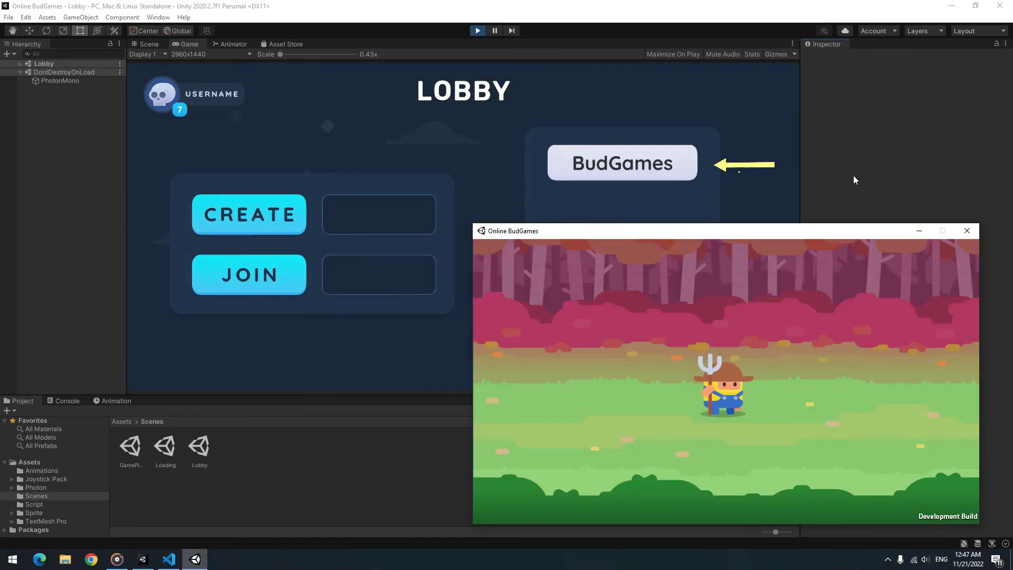